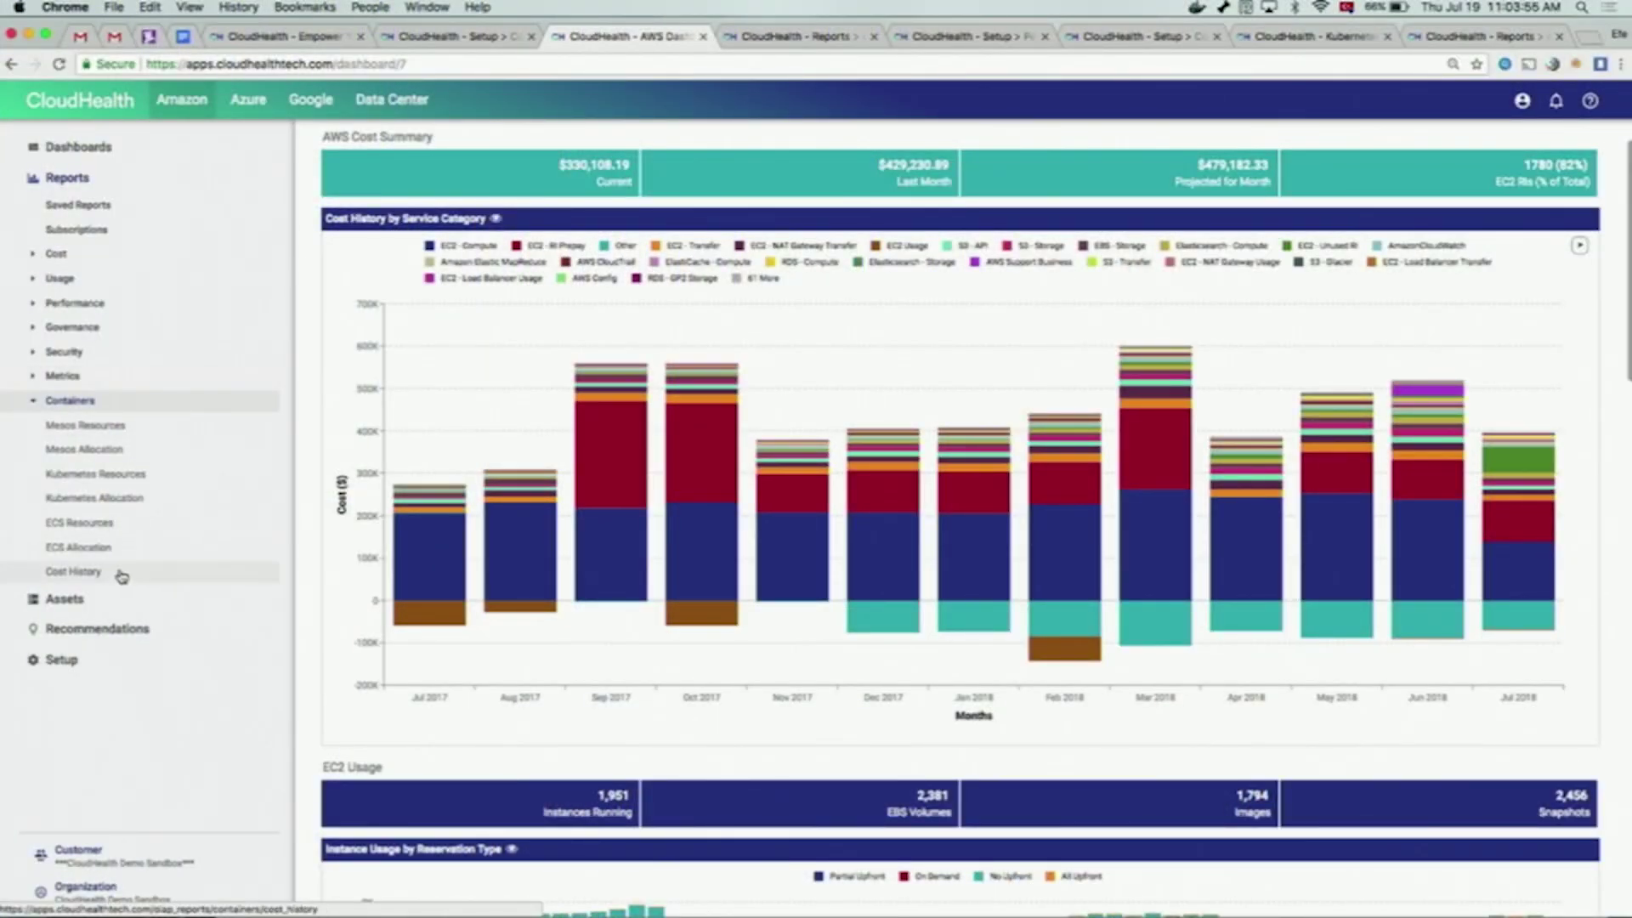
- Open the Containers Cost History report and break its costs down by Container Namespaces
{"action": "left_click", "coordinate": [85, 571]}
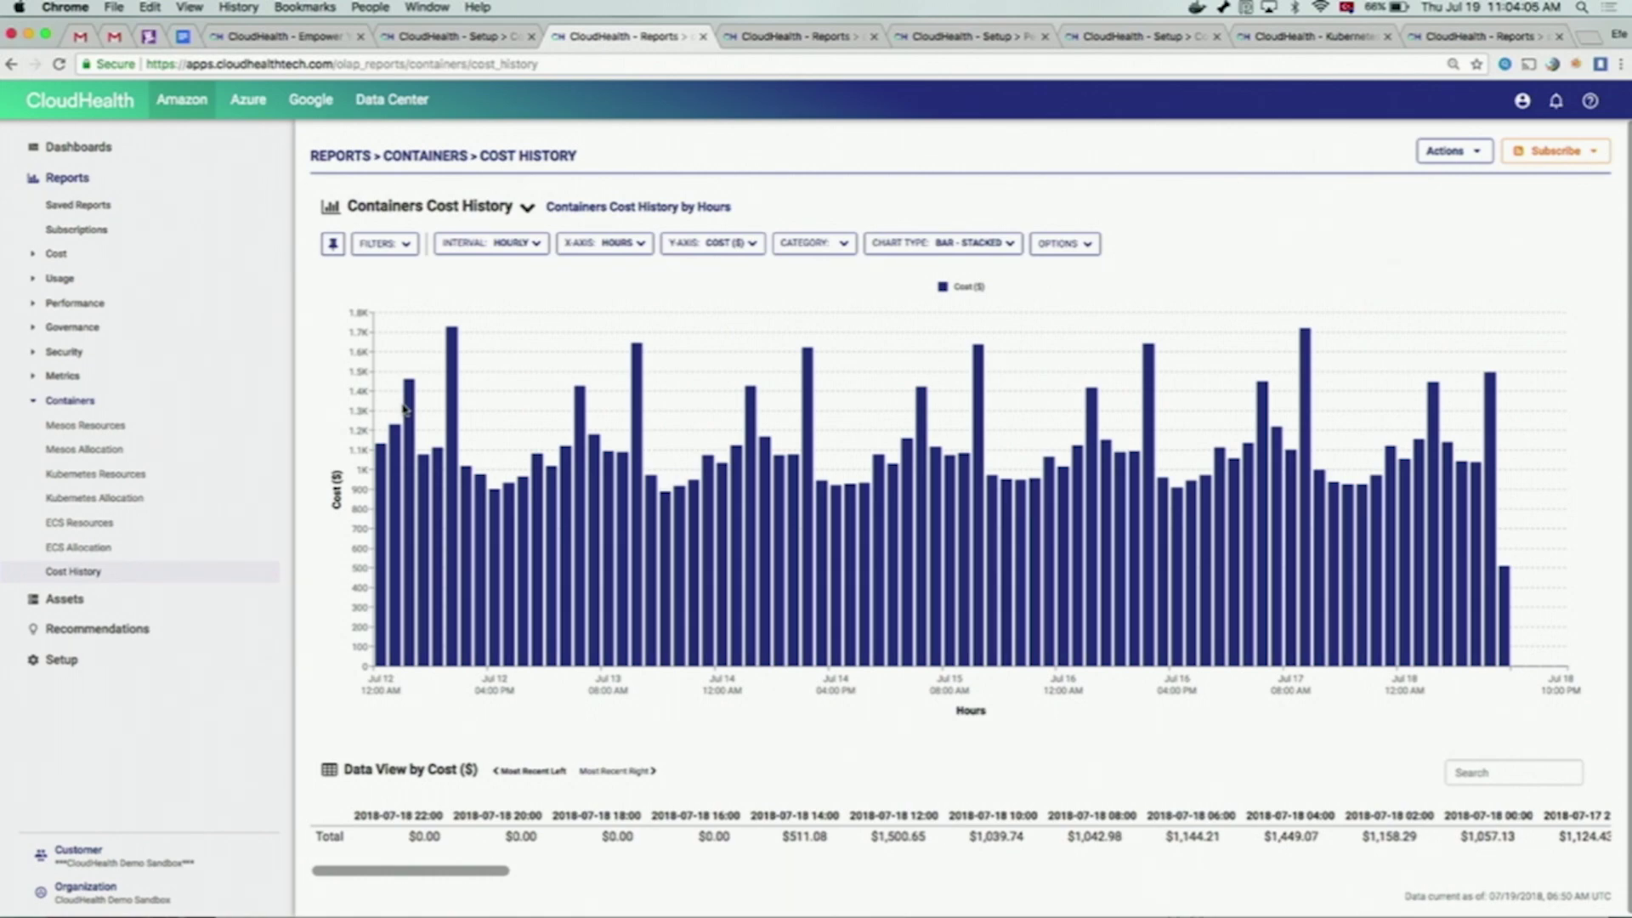
{"action": "left_click", "coordinate": [814, 244]}
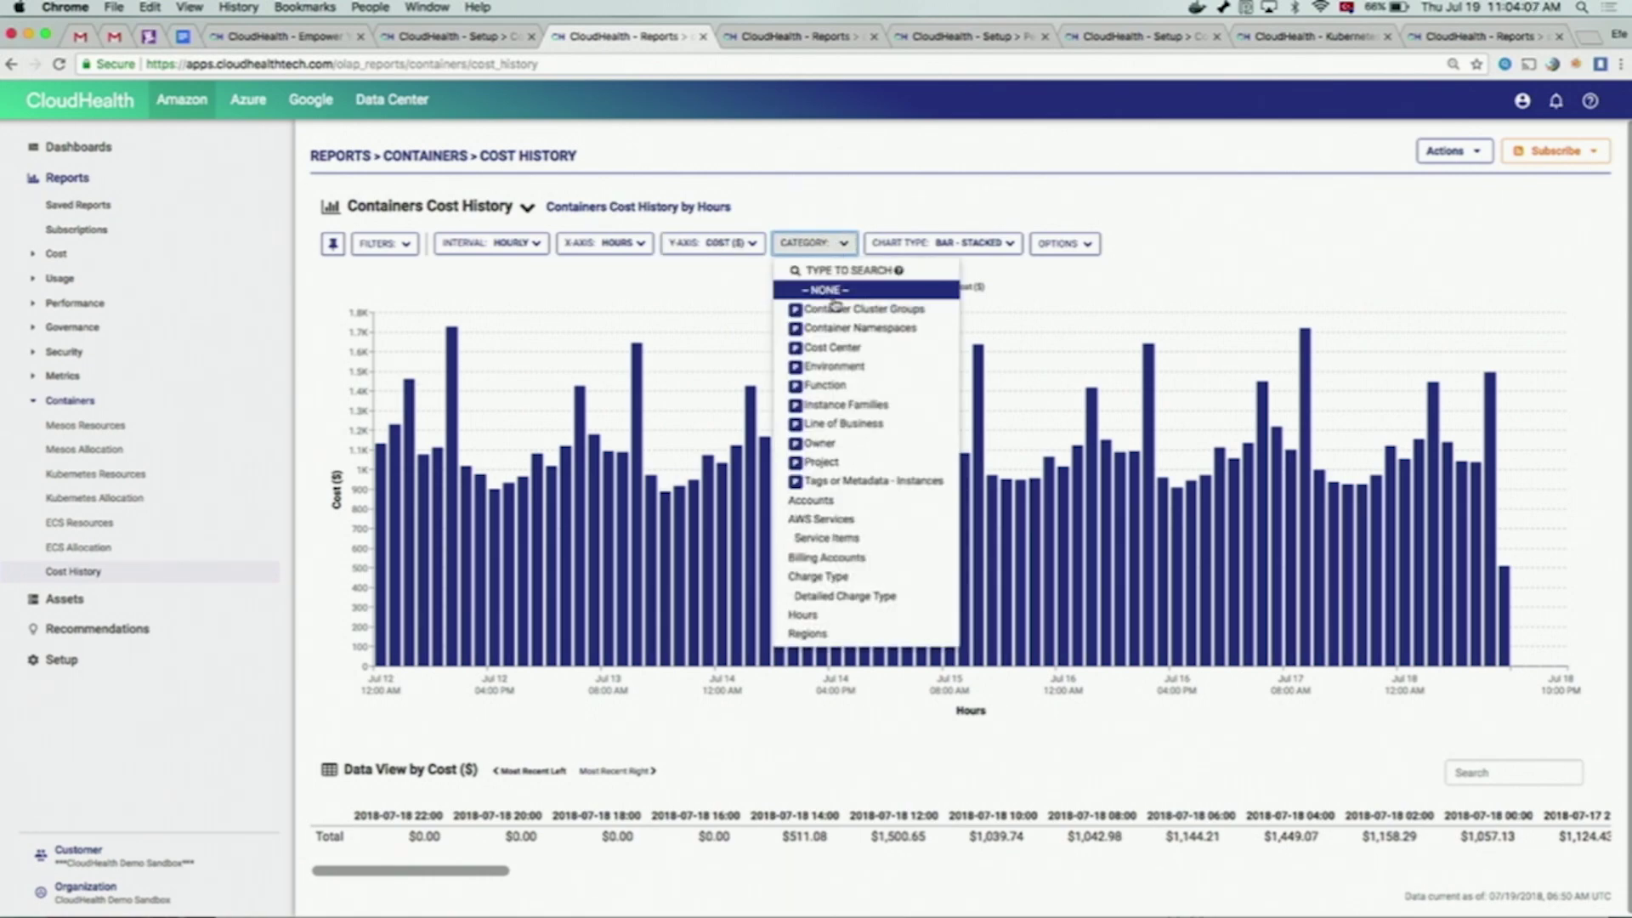
{"action": "left_click", "coordinate": [835, 330]}
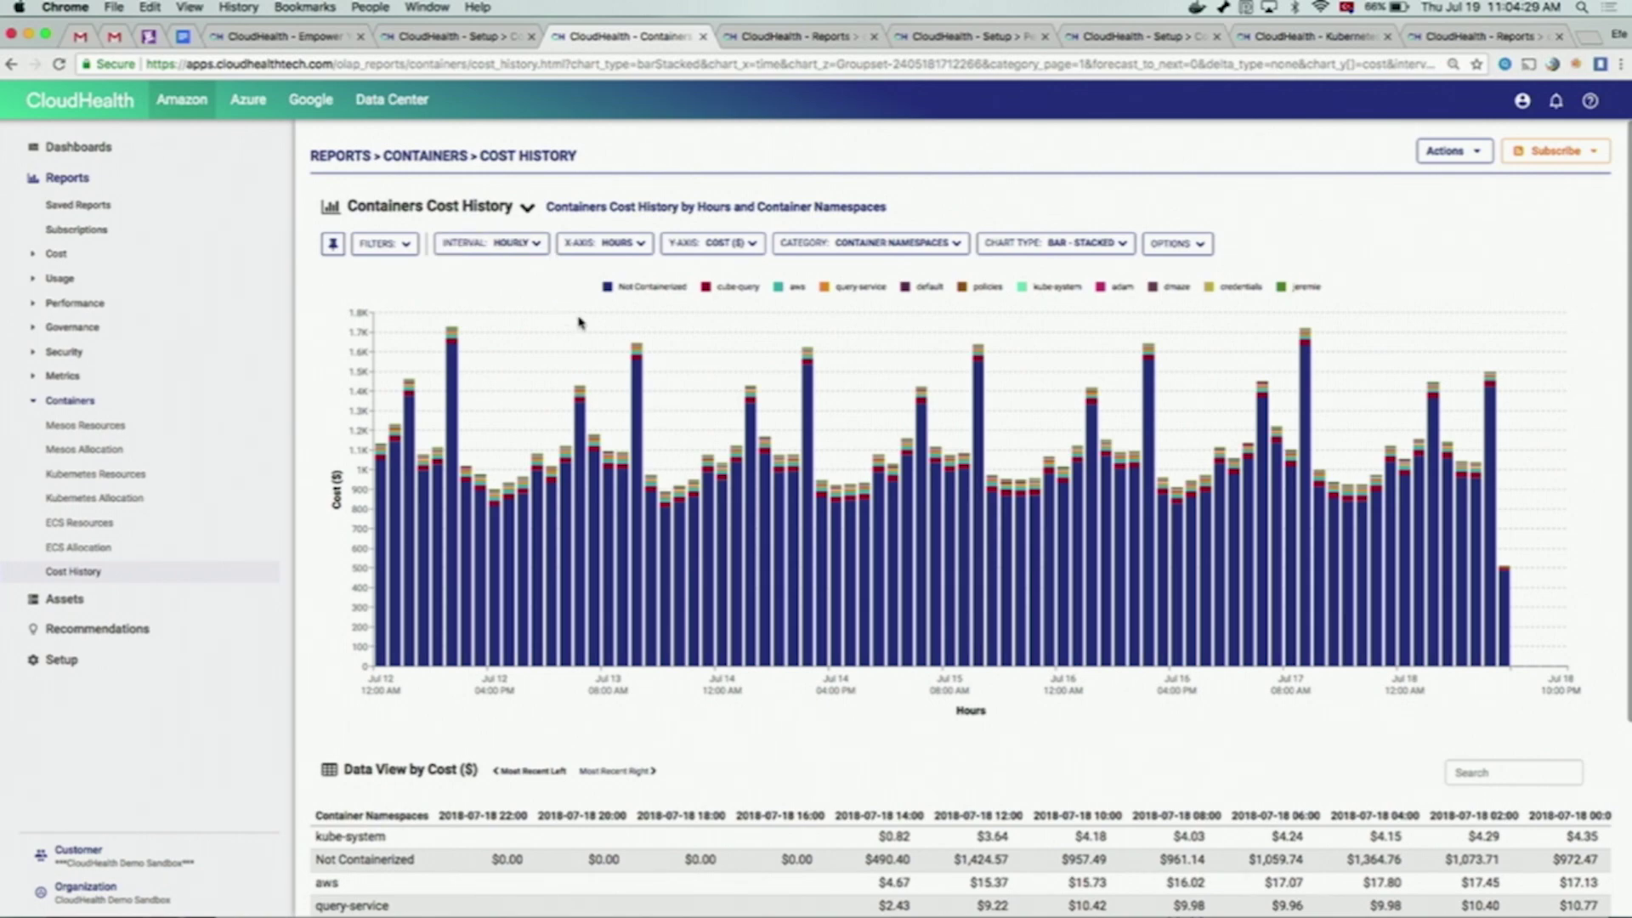
{"action": "left_click", "coordinate": [406, 247]}
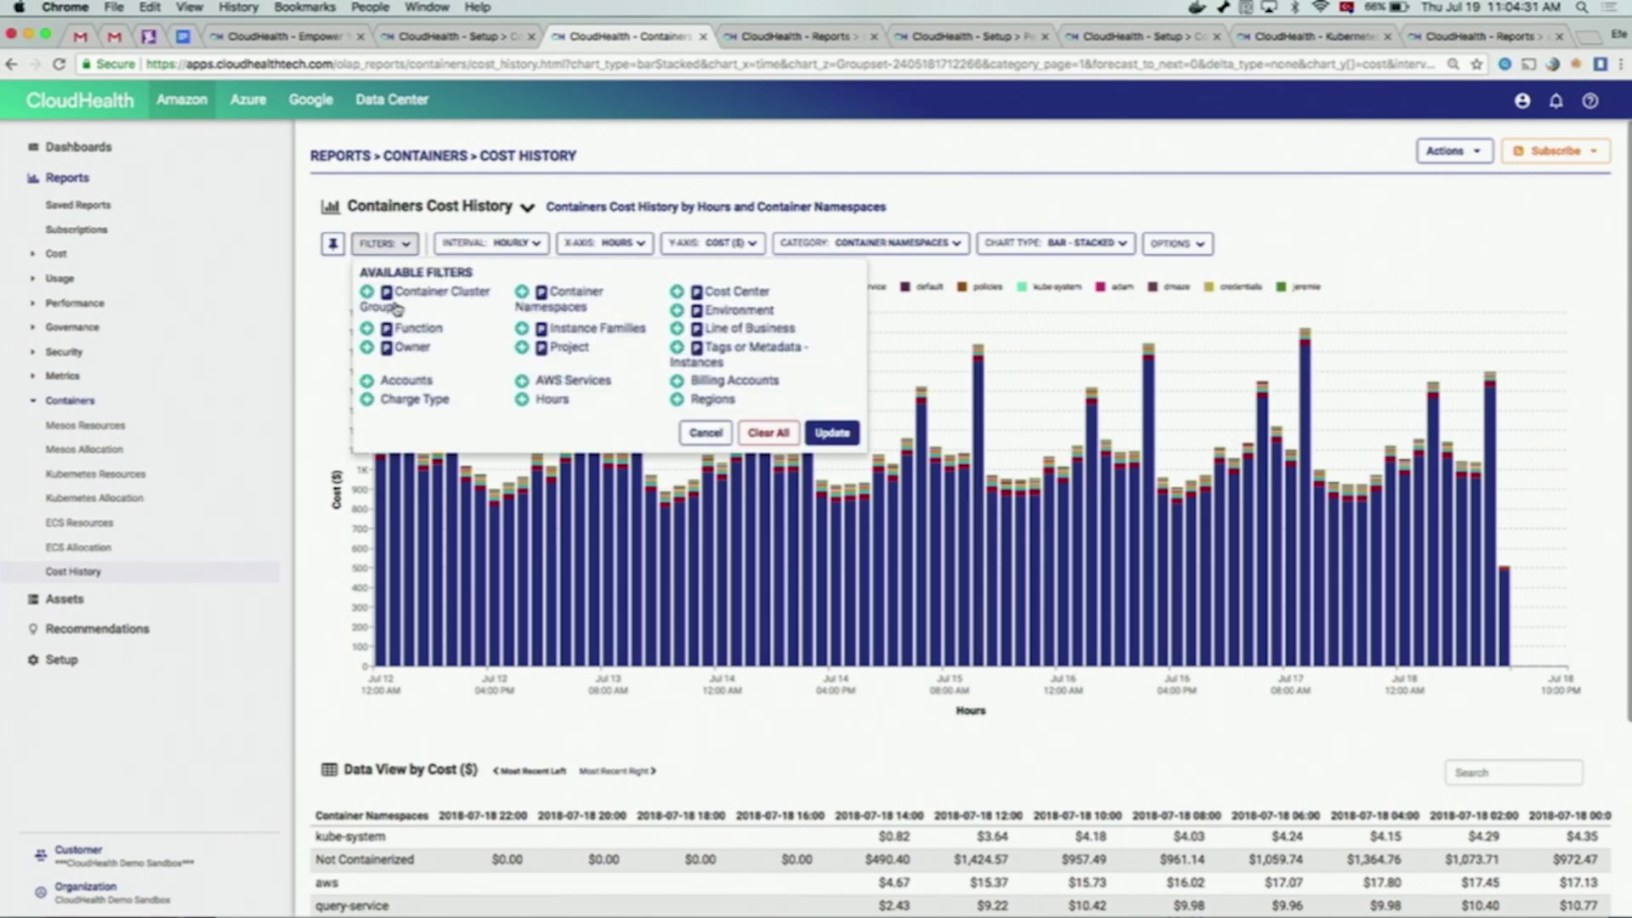
- Filter the cost history to all container namespaces except Not Containerized
{"action": "left_click", "coordinate": [522, 292]}
{"action": "left_click", "coordinate": [386, 457]}
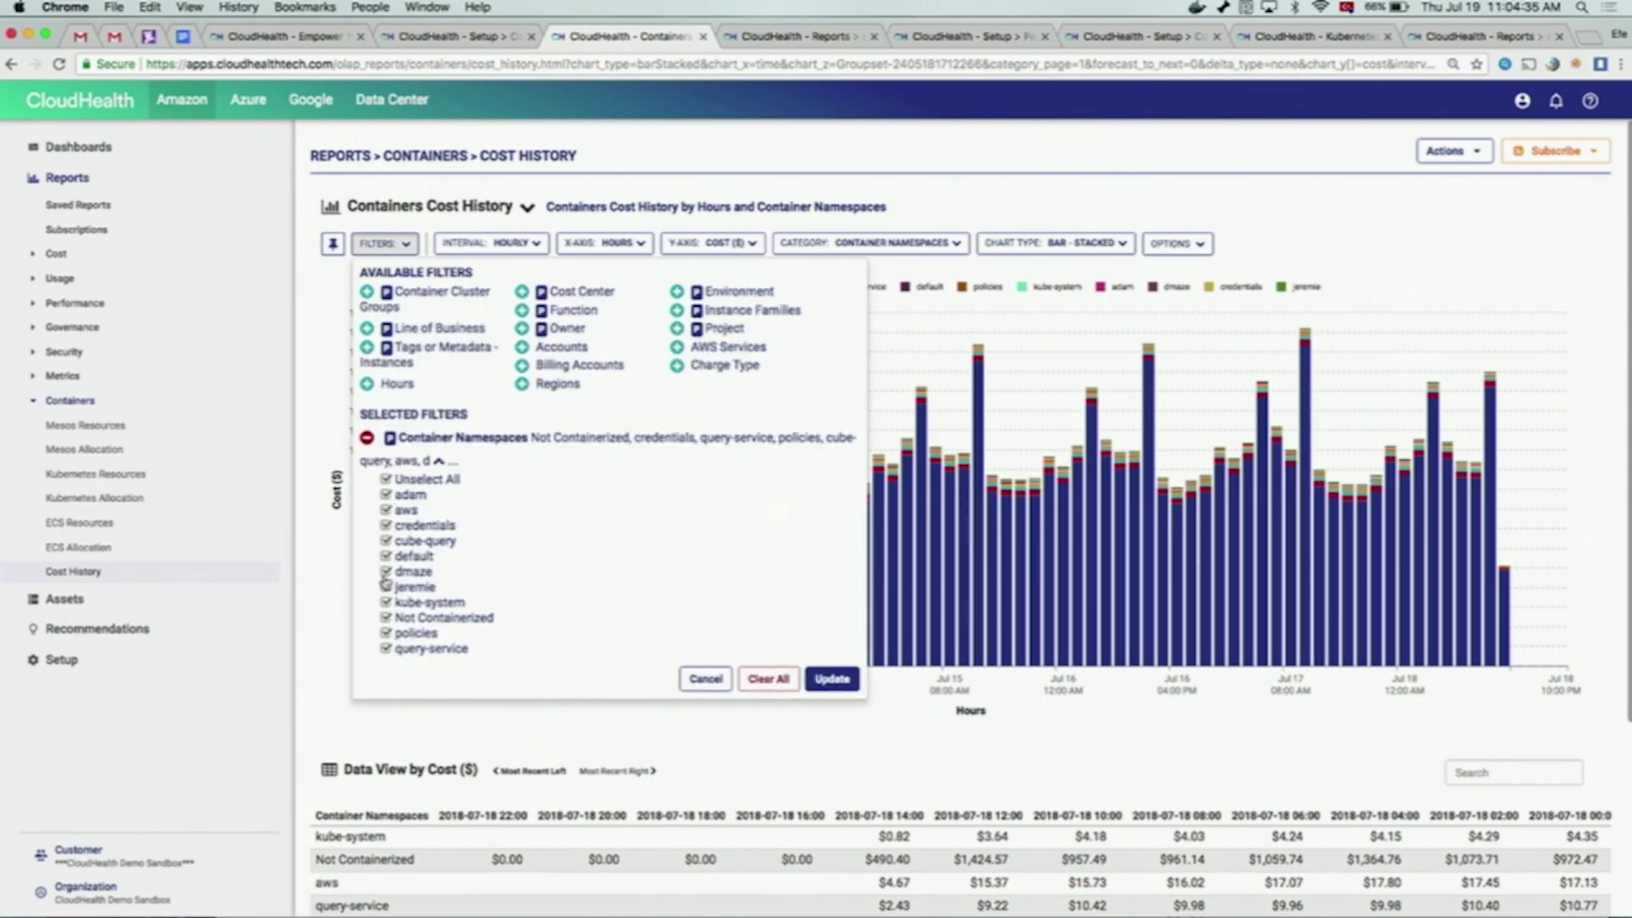
{"action": "left_click", "coordinate": [385, 618]}
{"action": "left_click", "coordinate": [826, 680]}
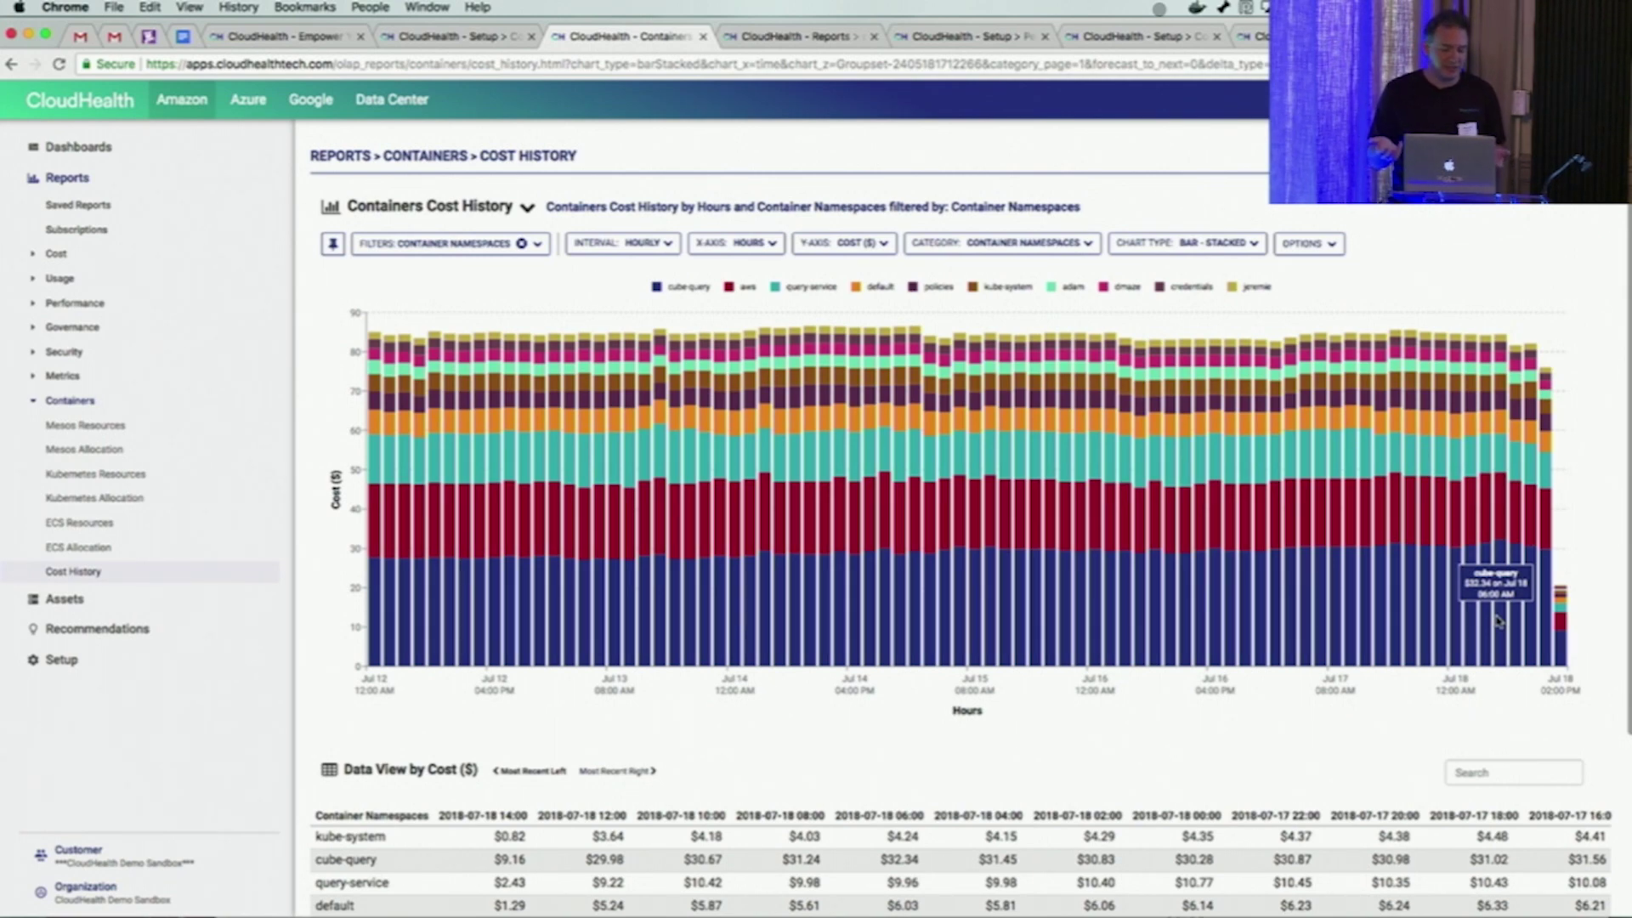
{"action": "left_click", "coordinate": [481, 243]}
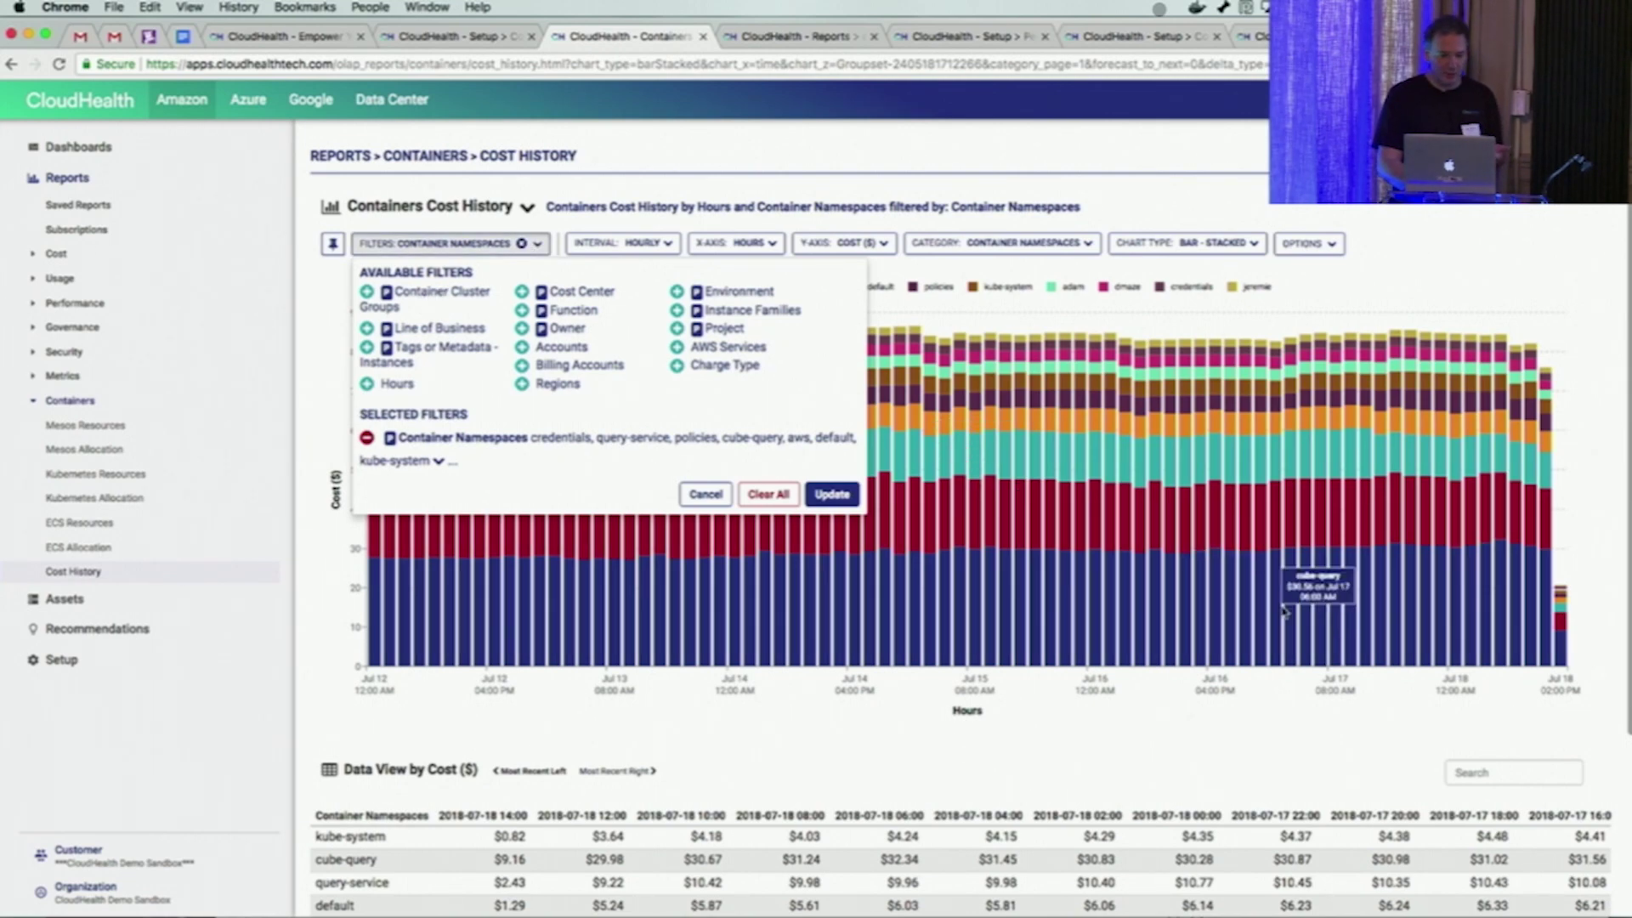
- Narrow the Container Namespaces filter to cube-query alone and apply it
{"action": "left_click", "coordinate": [444, 457]}
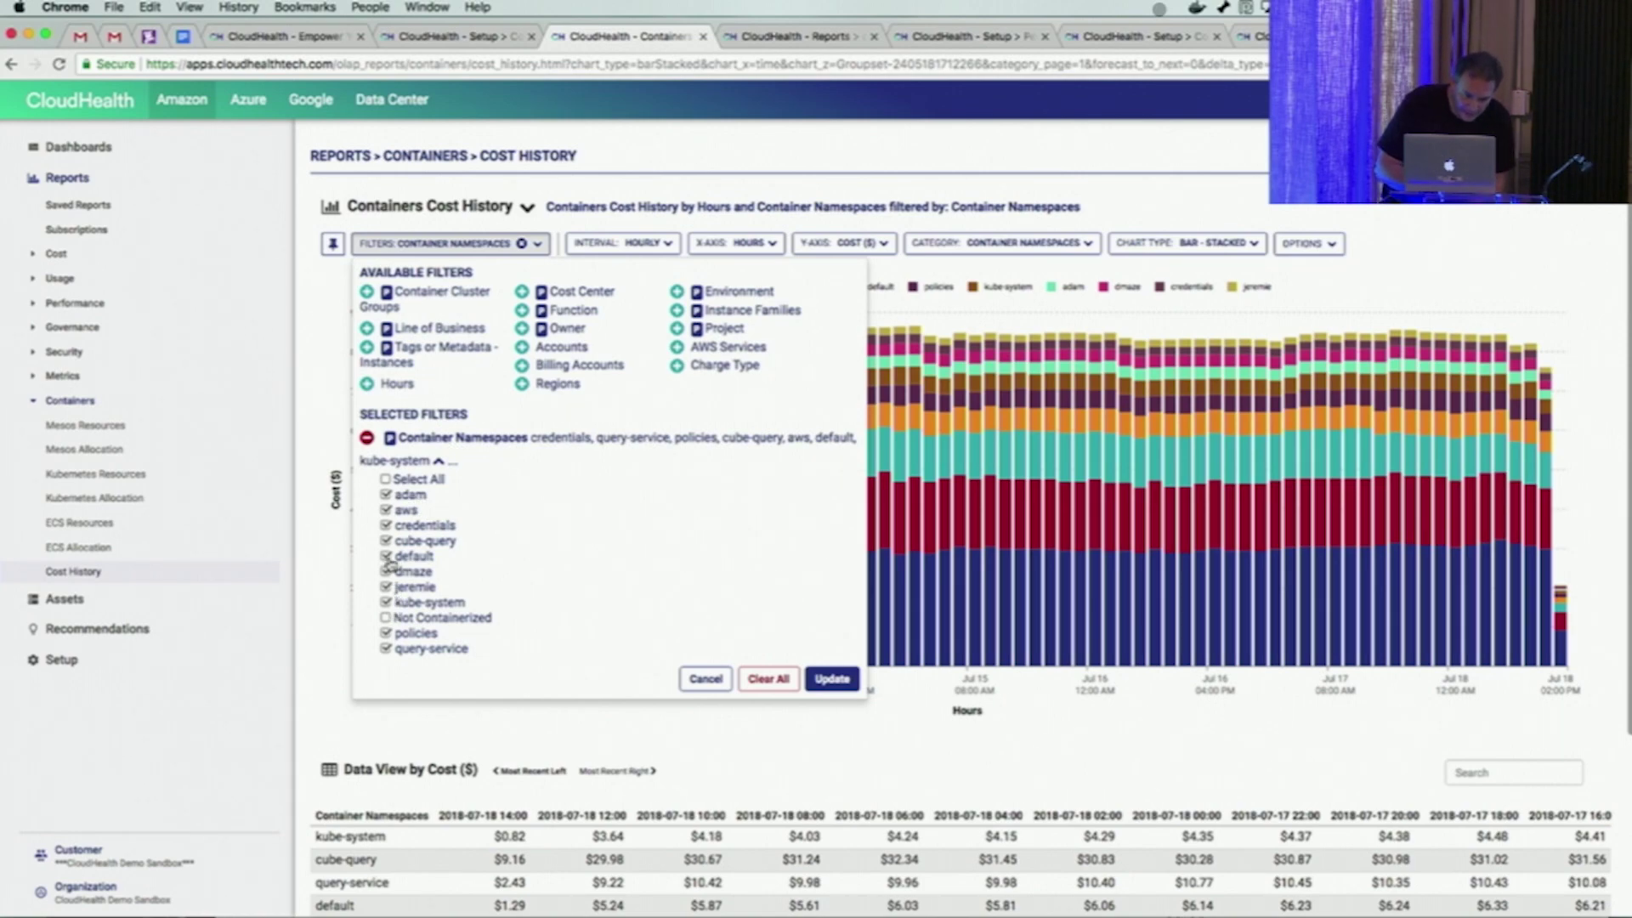
{"action": "left_click", "coordinate": [386, 556]}
{"action": "left_click", "coordinate": [386, 479]}
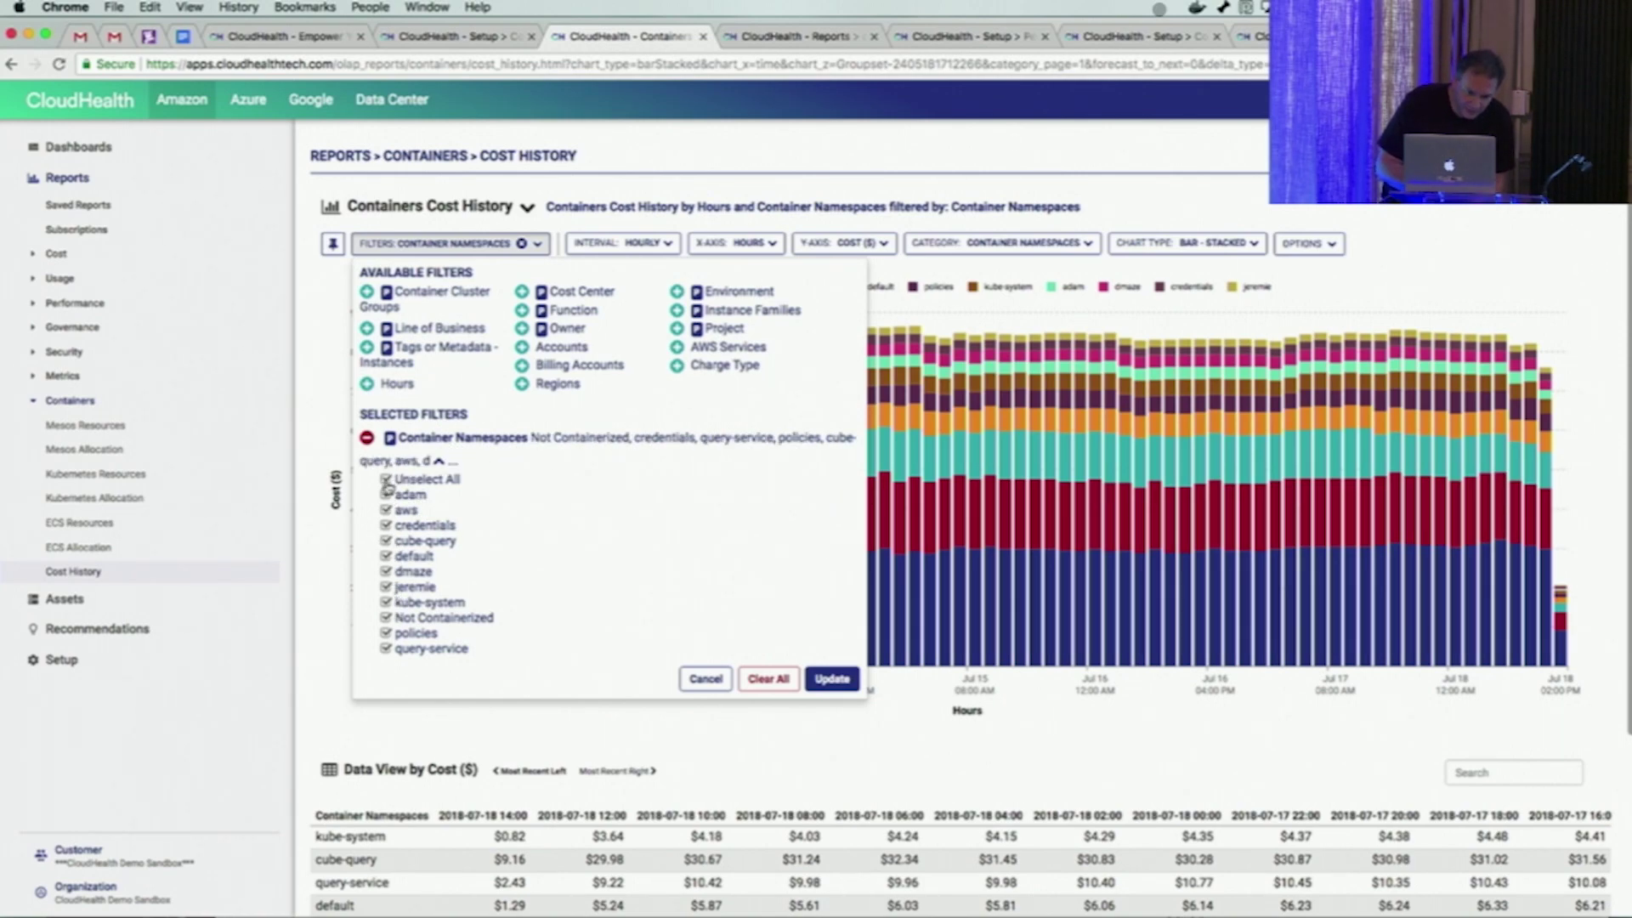
{"action": "left_click", "coordinate": [387, 481]}
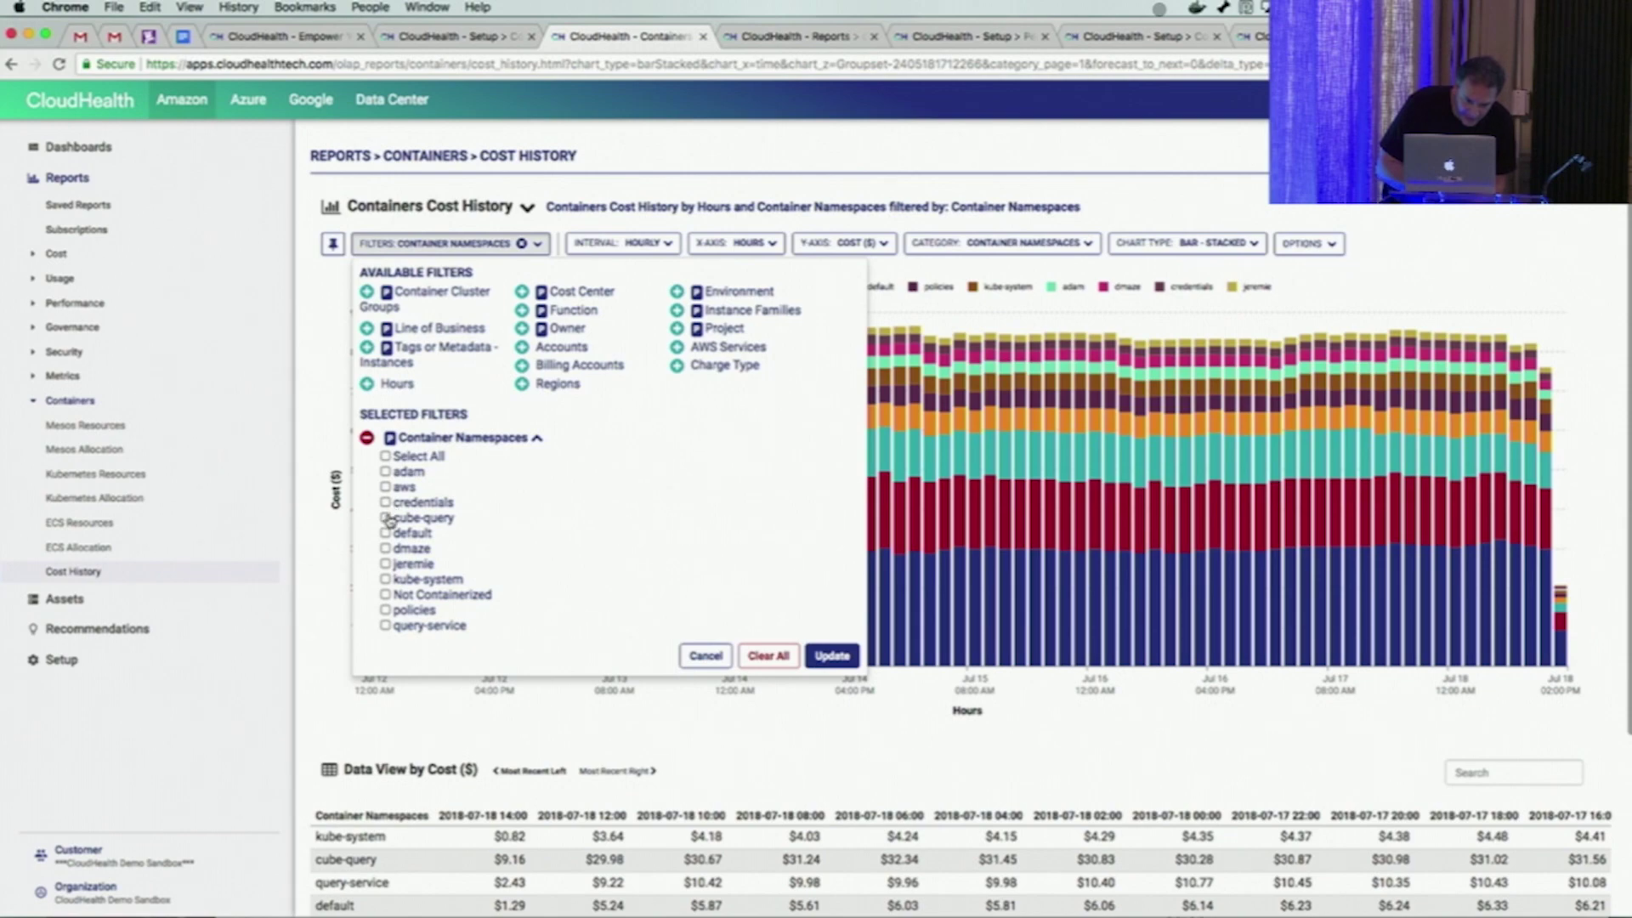
{"action": "left_click", "coordinate": [386, 518]}
{"action": "left_click", "coordinate": [832, 655]}
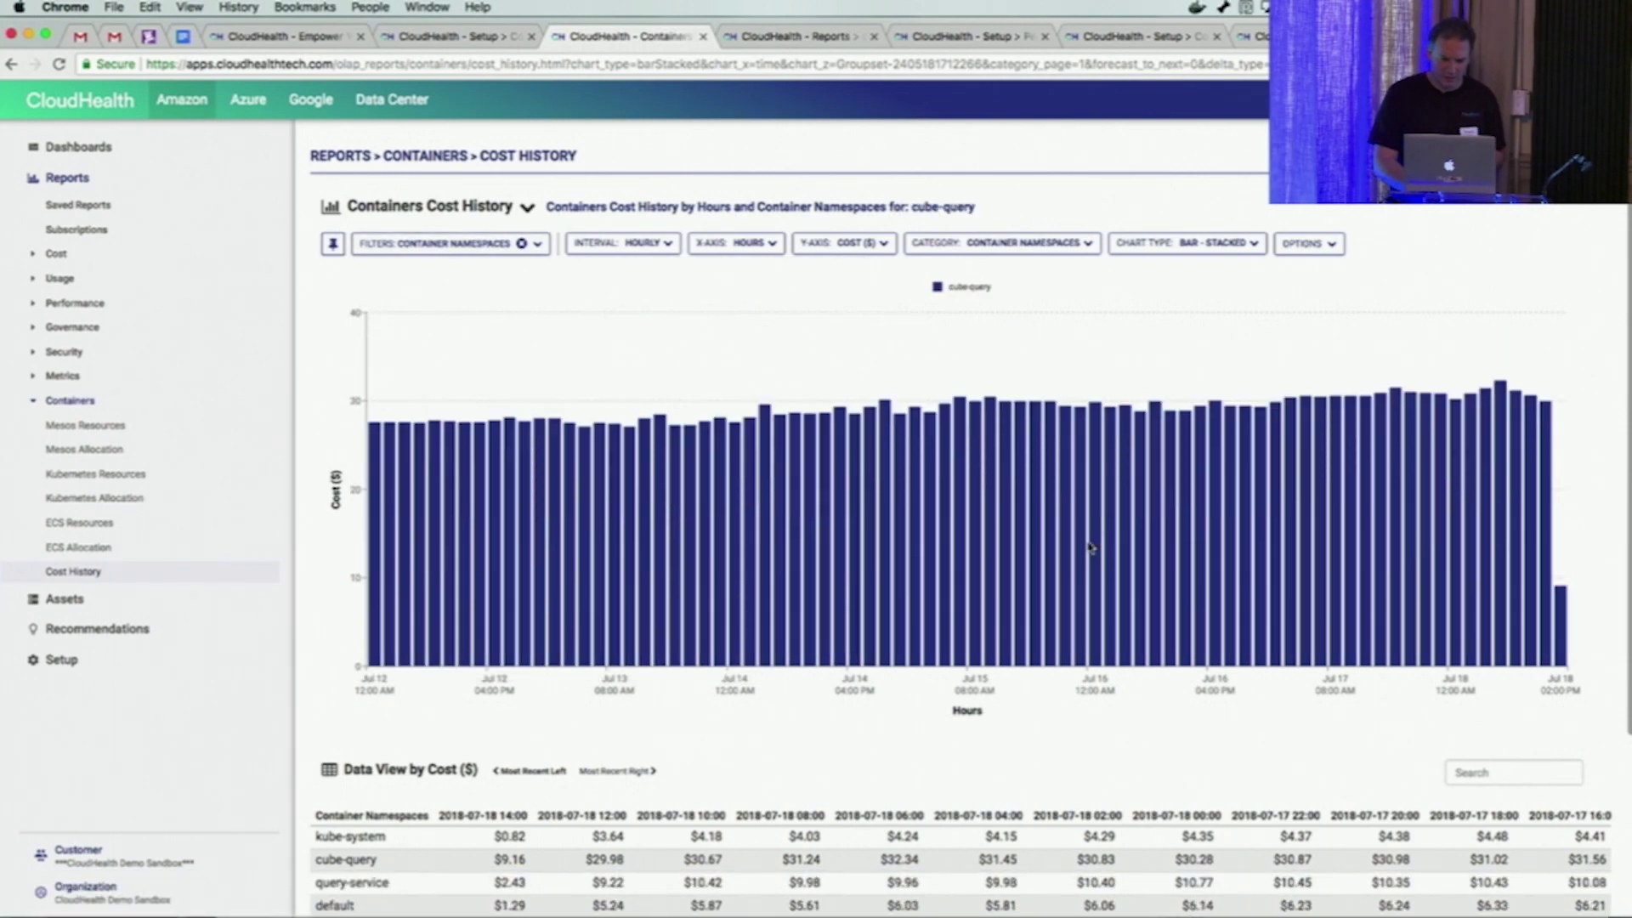
- Set the Category breakdown for cube-query's hourly cost to Service Items
{"action": "left_click", "coordinate": [1033, 246]}
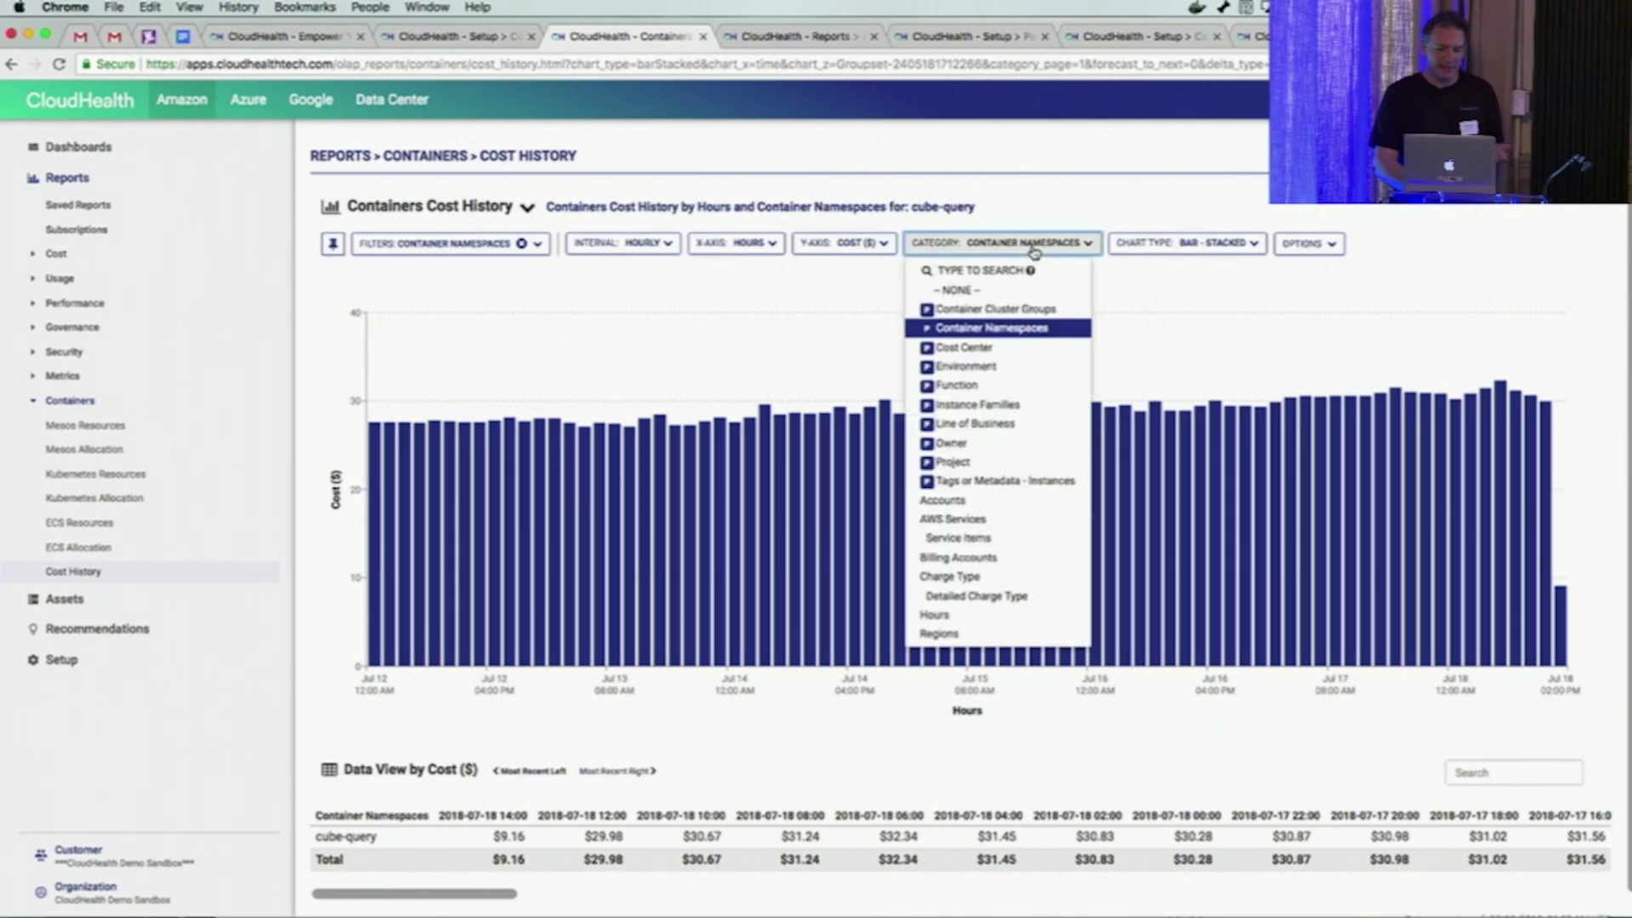
{"action": "left_click", "coordinate": [1019, 347]}
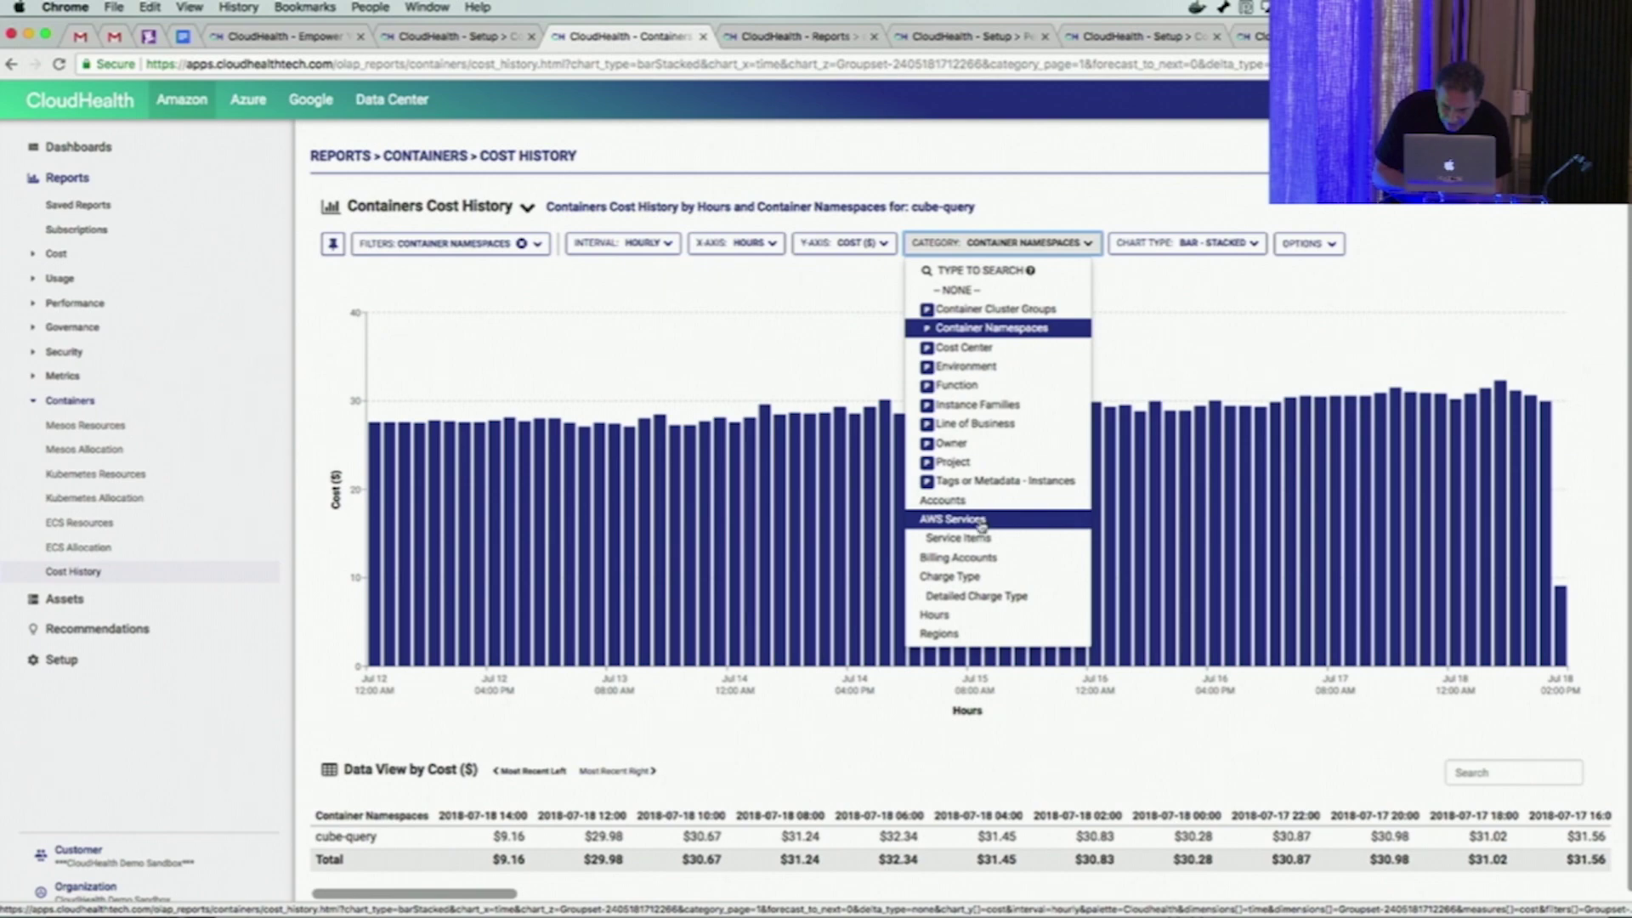
{"action": "left_click", "coordinate": [982, 537]}
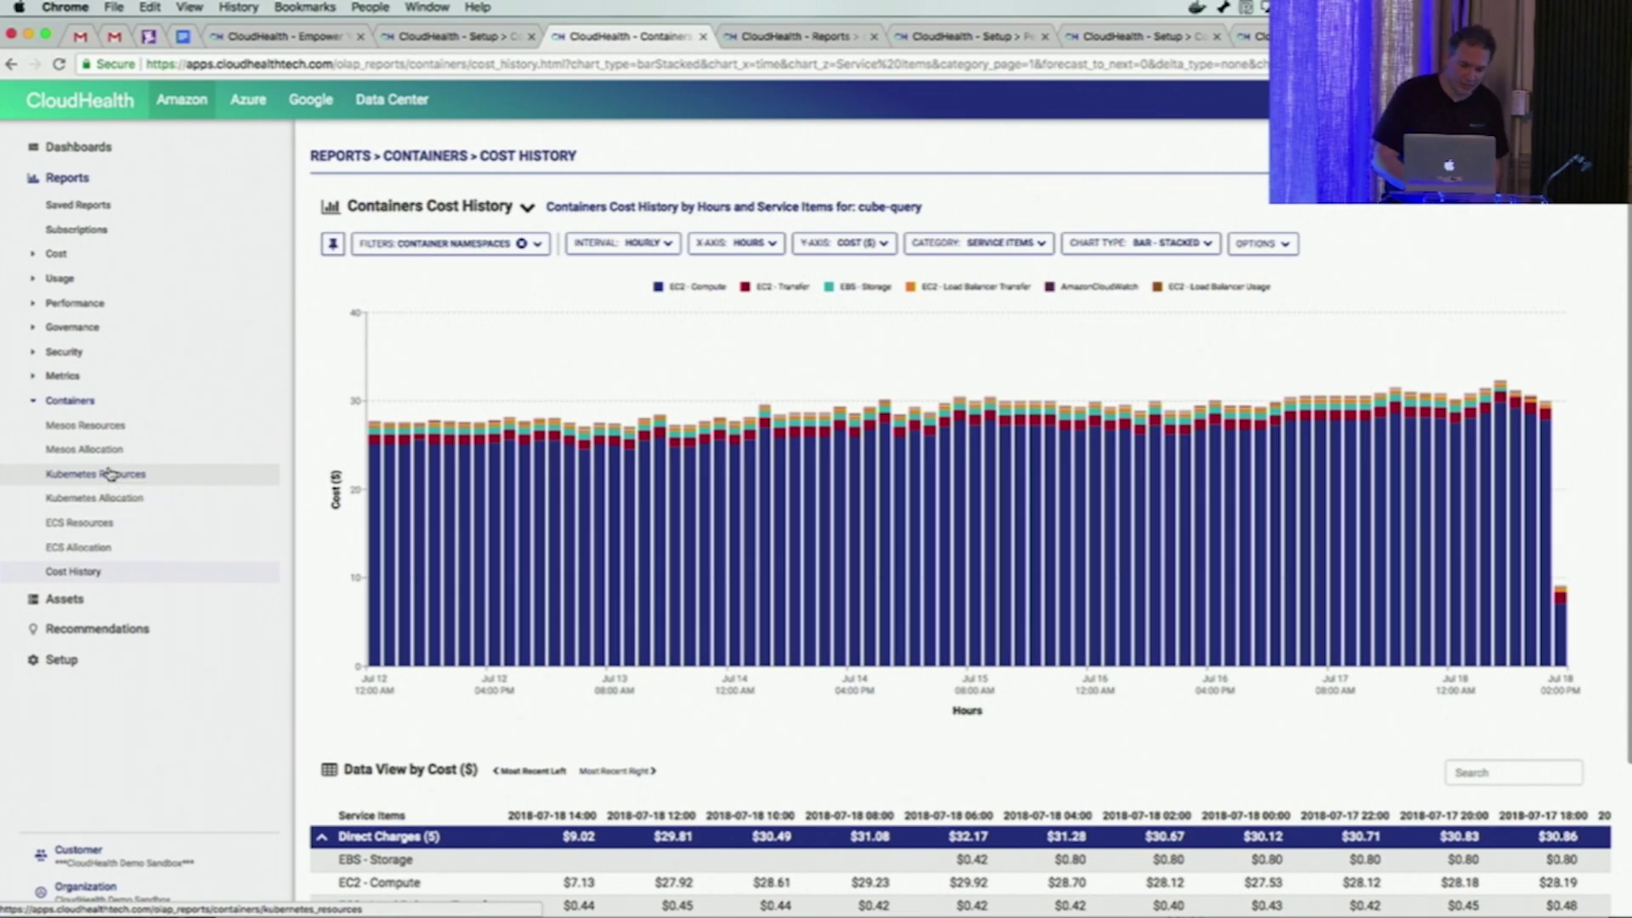
- Open the Kubernetes Resources report and review its Interval and Y-Axis choices
{"action": "left_click", "coordinate": [109, 474]}
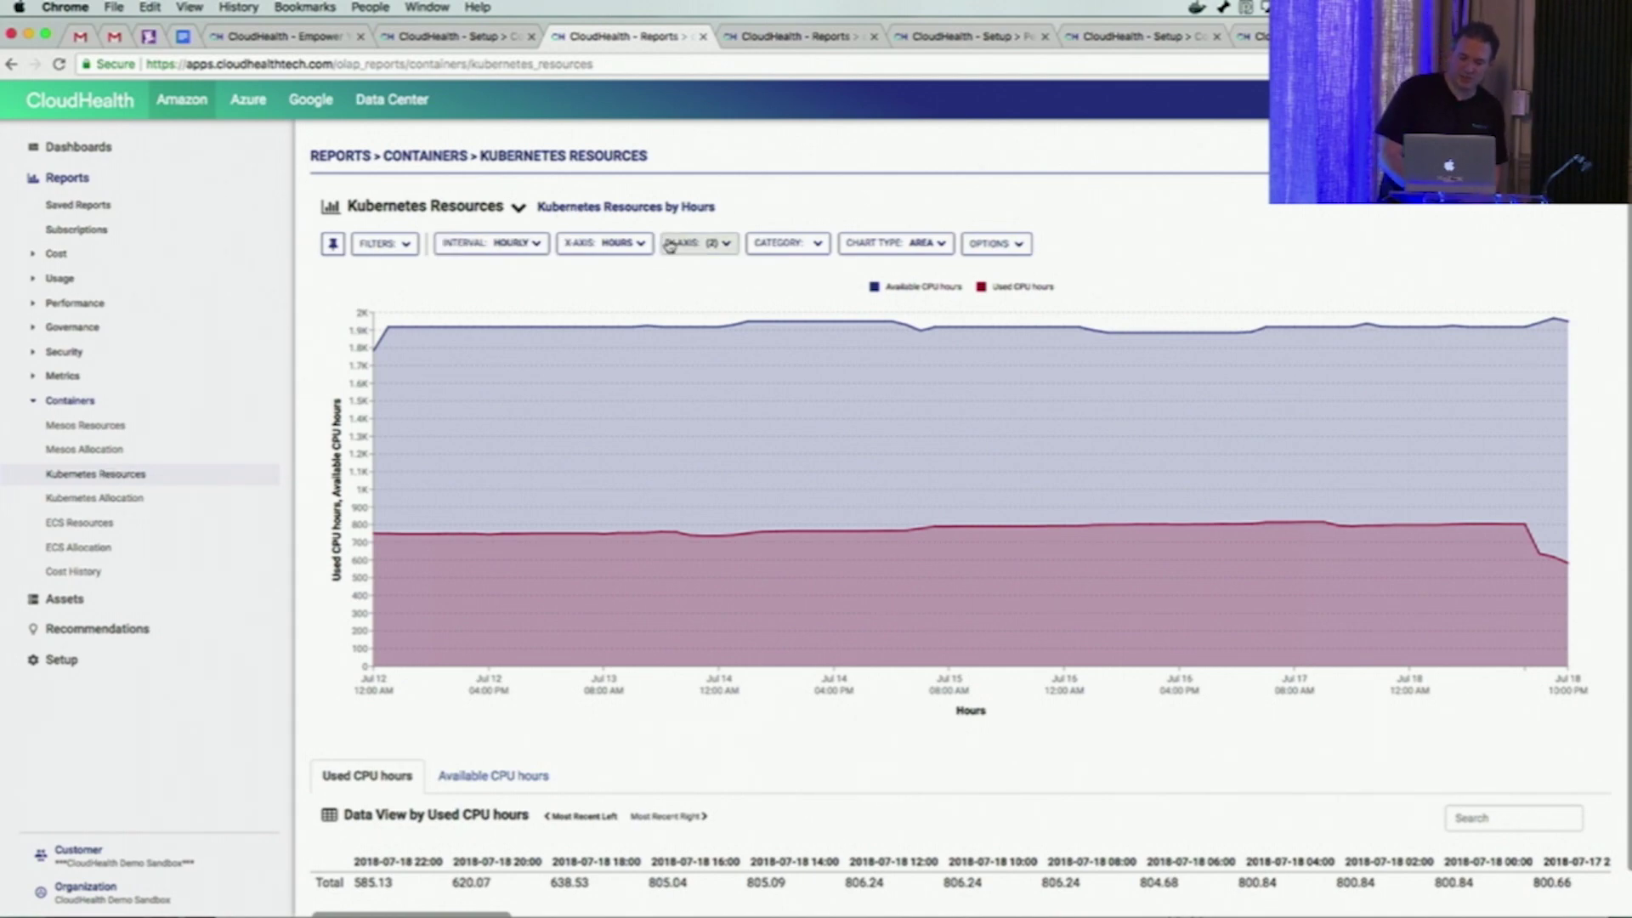
{"action": "left_click", "coordinate": [498, 246]}
{"action": "left_click", "coordinate": [677, 205]}
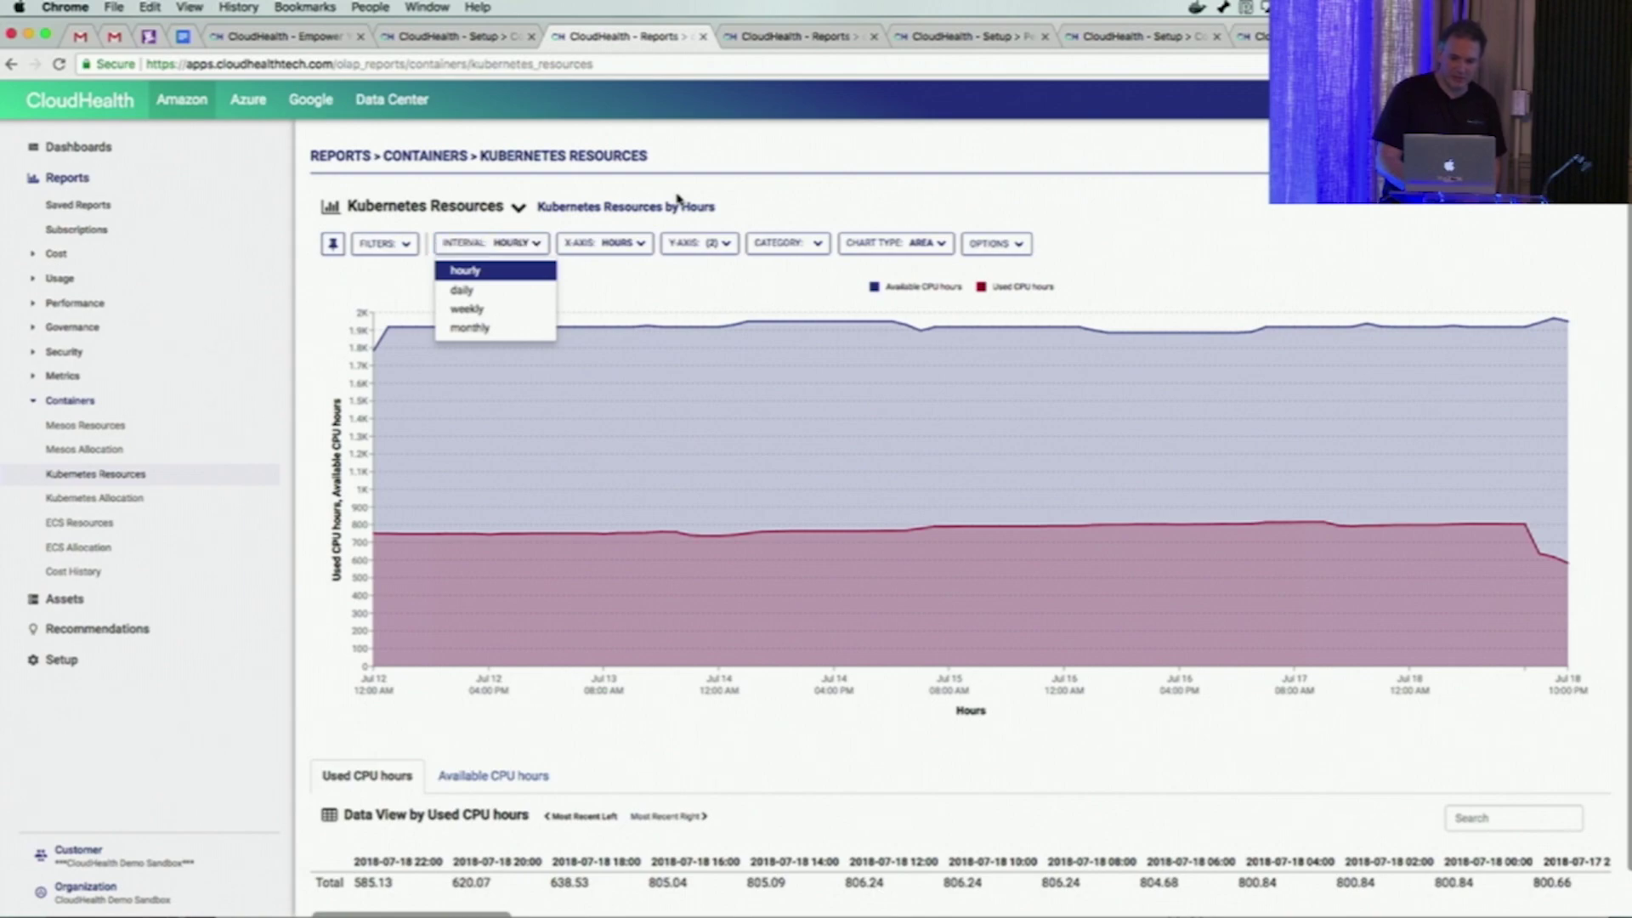
{"action": "left_click", "coordinate": [702, 242]}
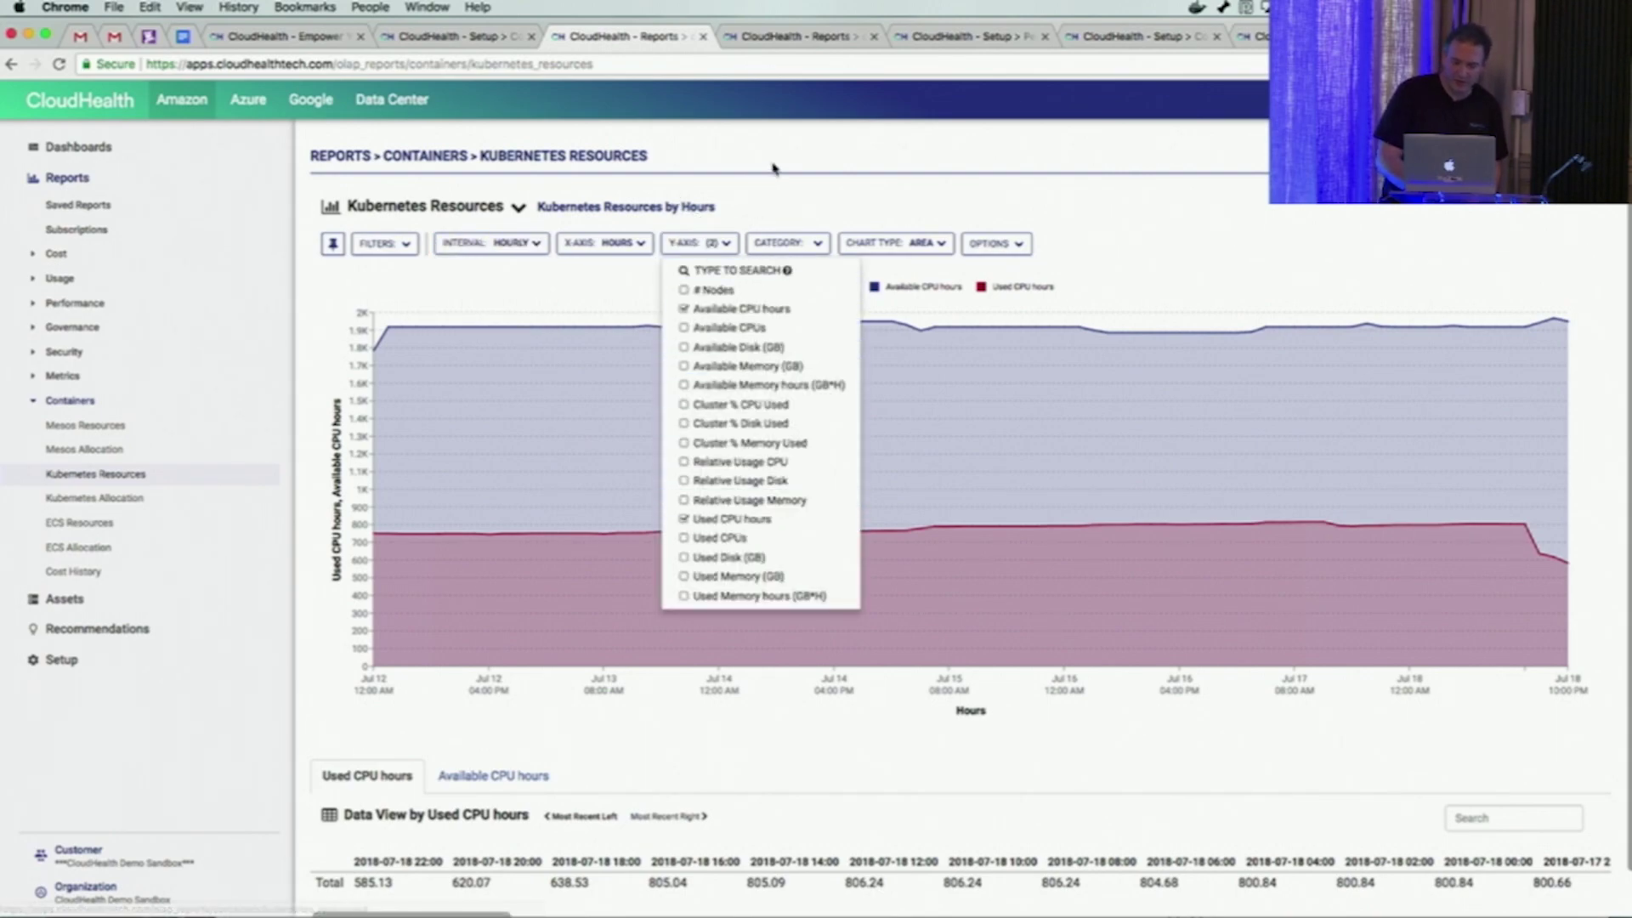
{"action": "left_click", "coordinate": [773, 168]}
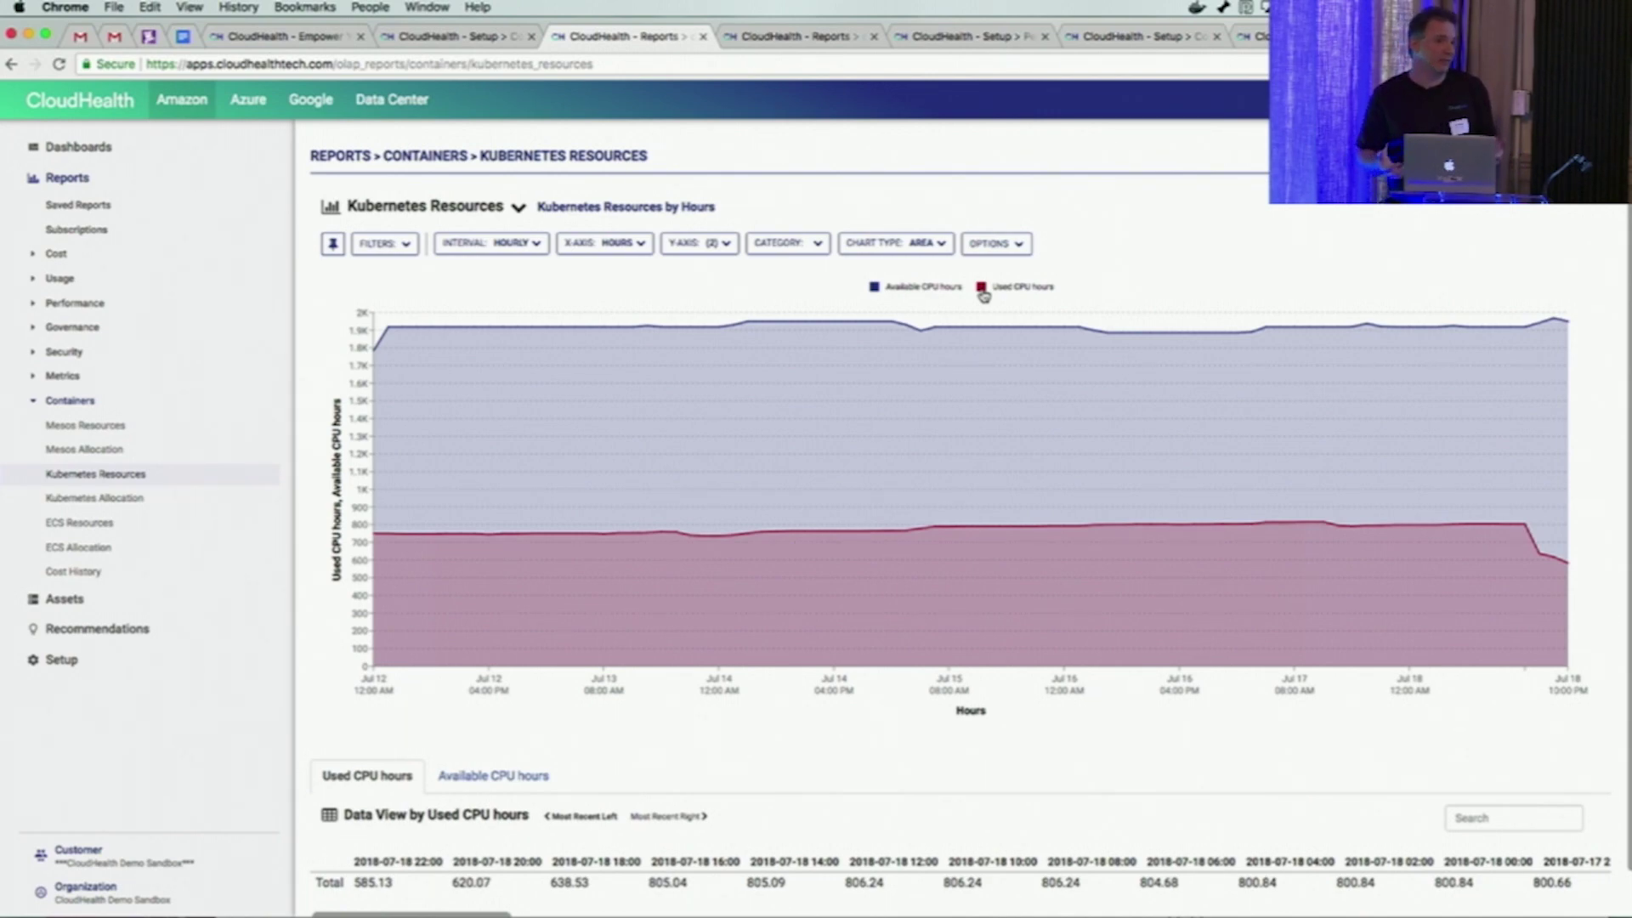
{"action": "left_click", "coordinate": [707, 243]}
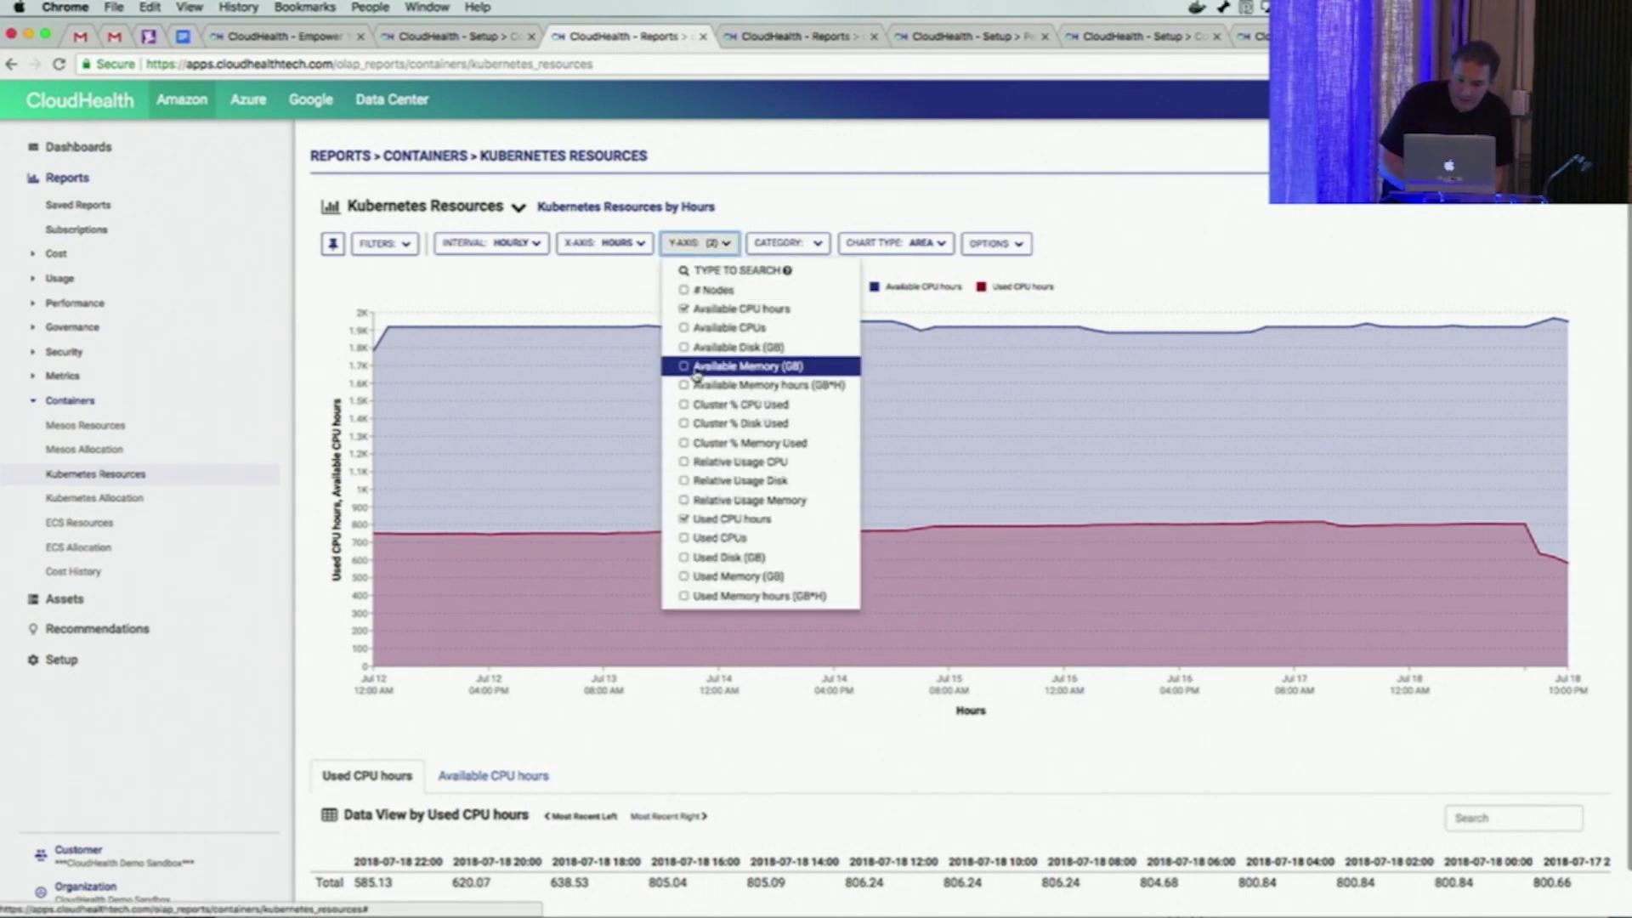
- Plot Available Memory (GB) and Used Memory (GB) on the Y-Axis instead of CPU hours
{"action": "left_click", "coordinate": [688, 367]}
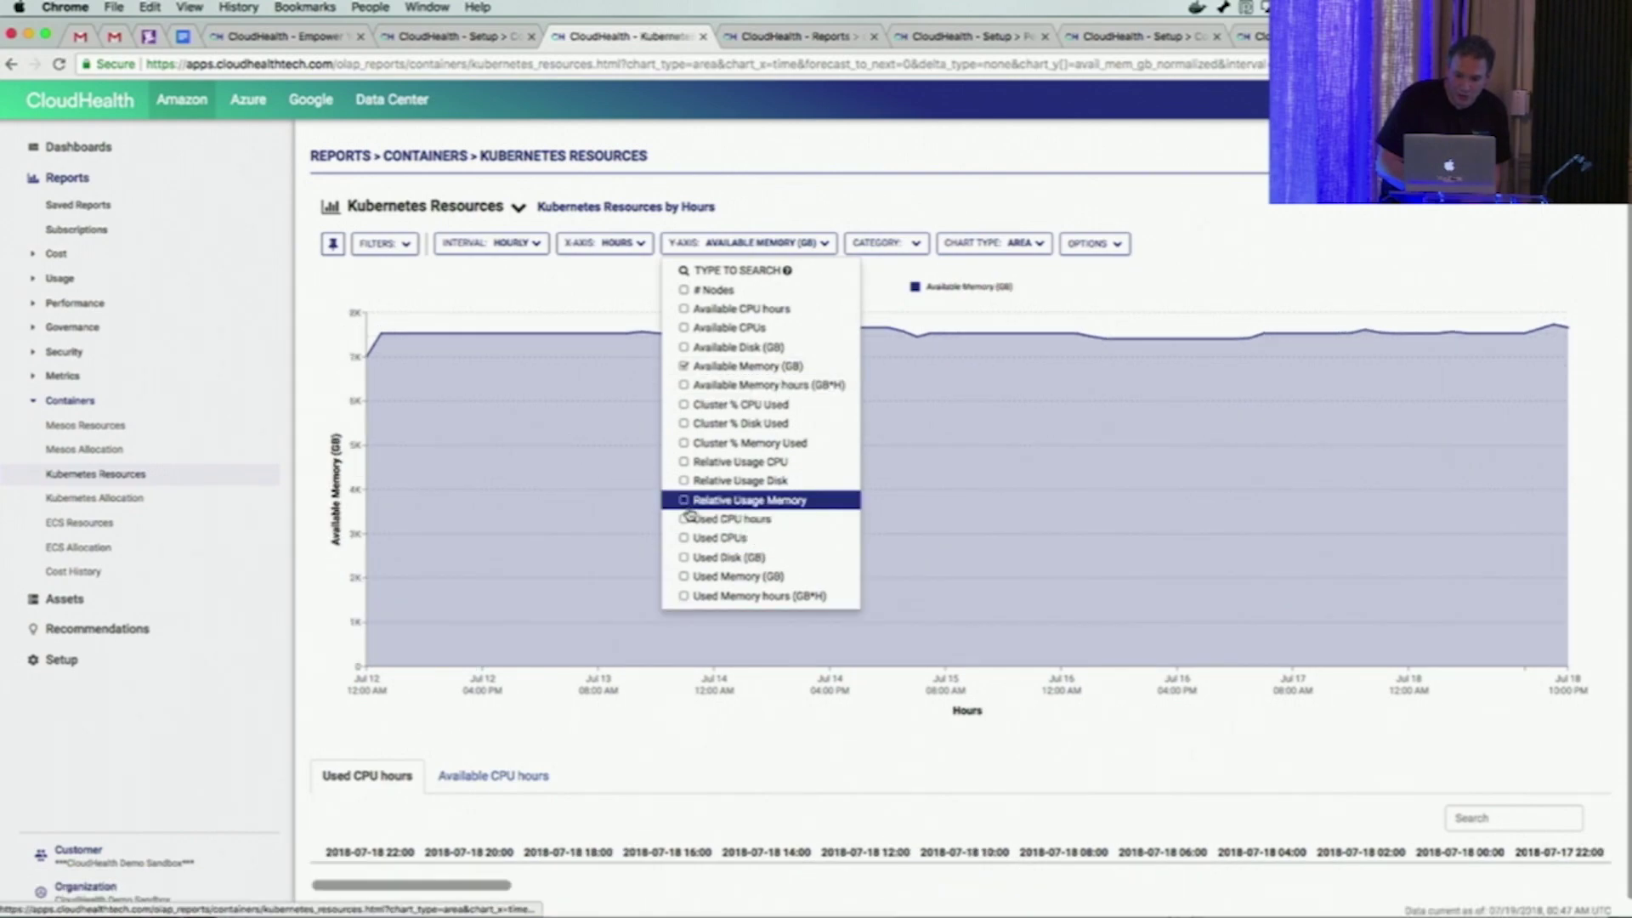
{"action": "left_click", "coordinate": [685, 577]}
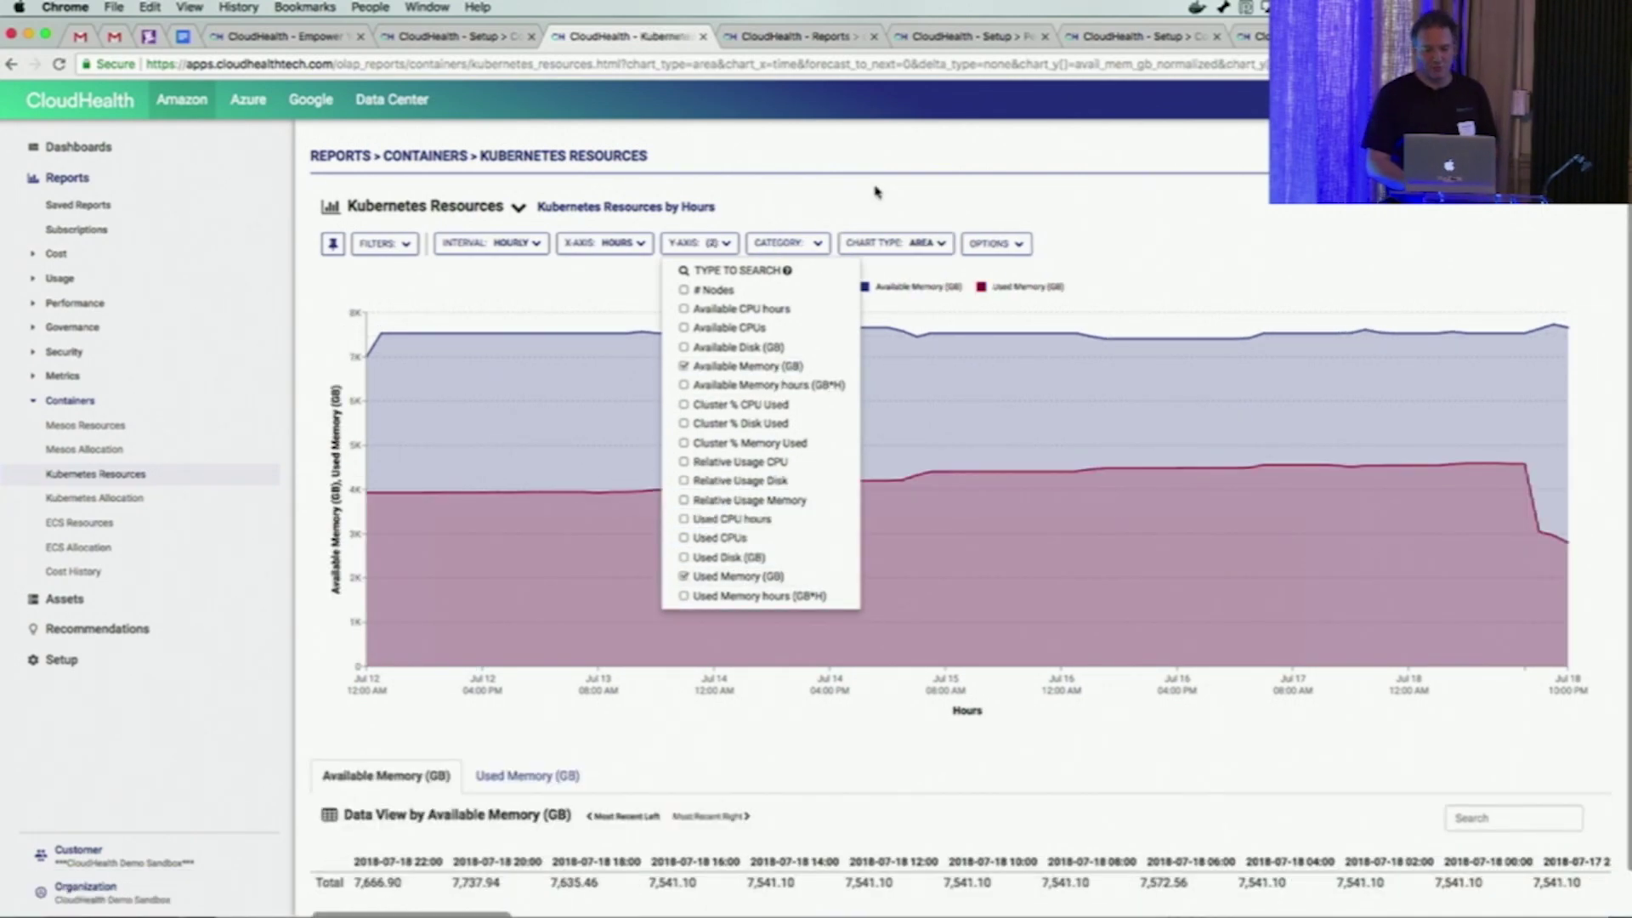
{"action": "left_click", "coordinate": [876, 191]}
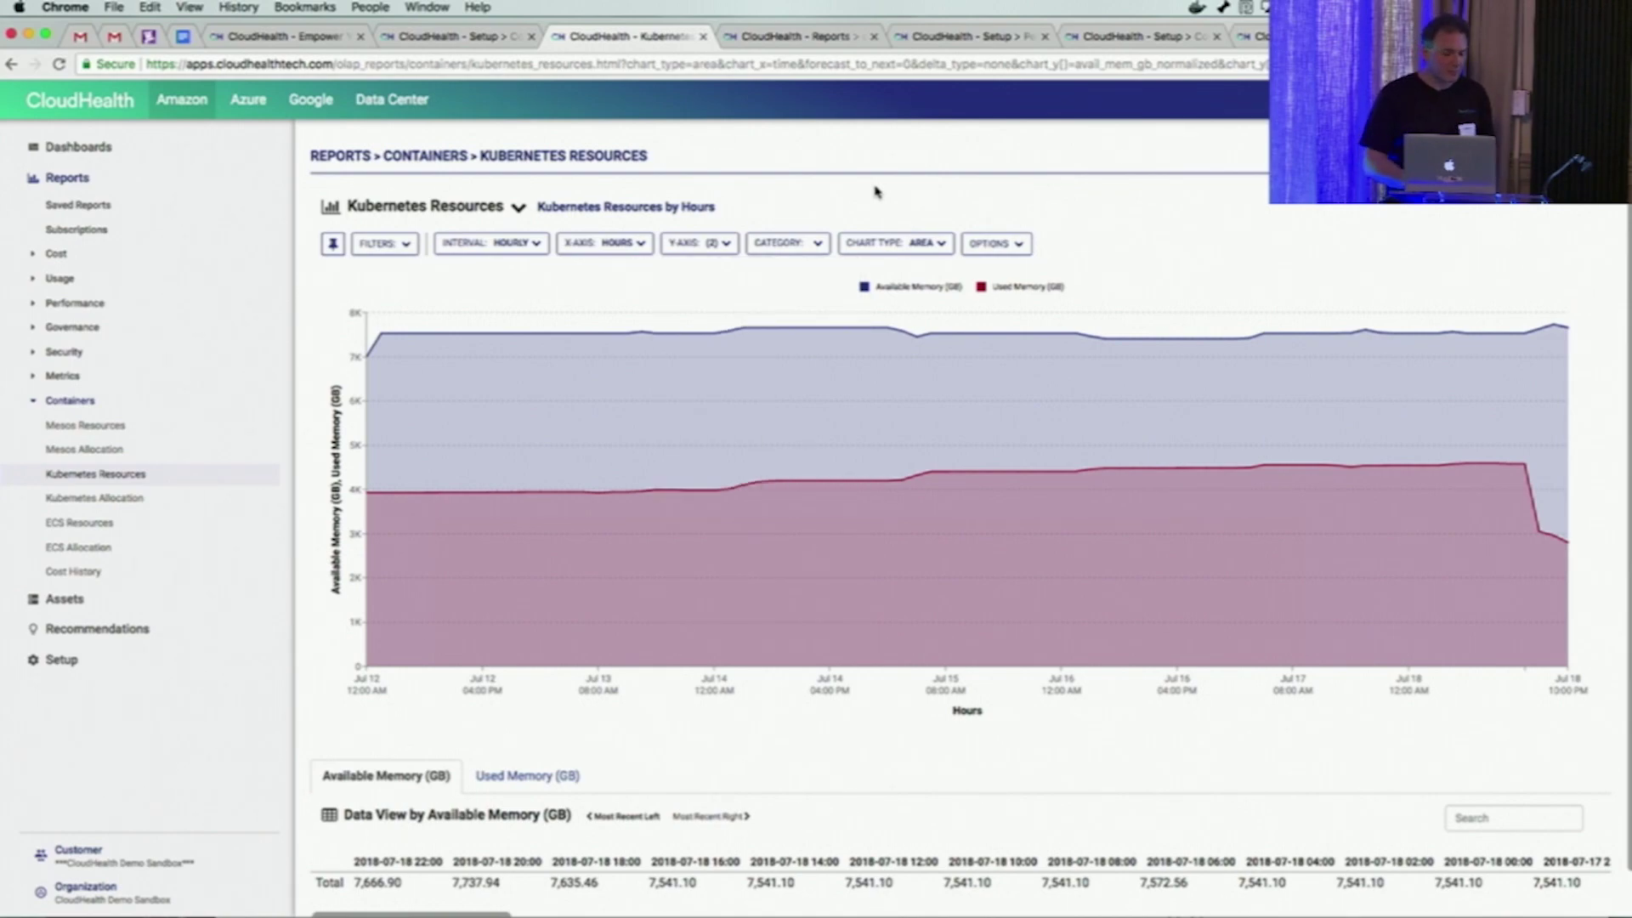
{"action": "left_click", "coordinate": [396, 252]}
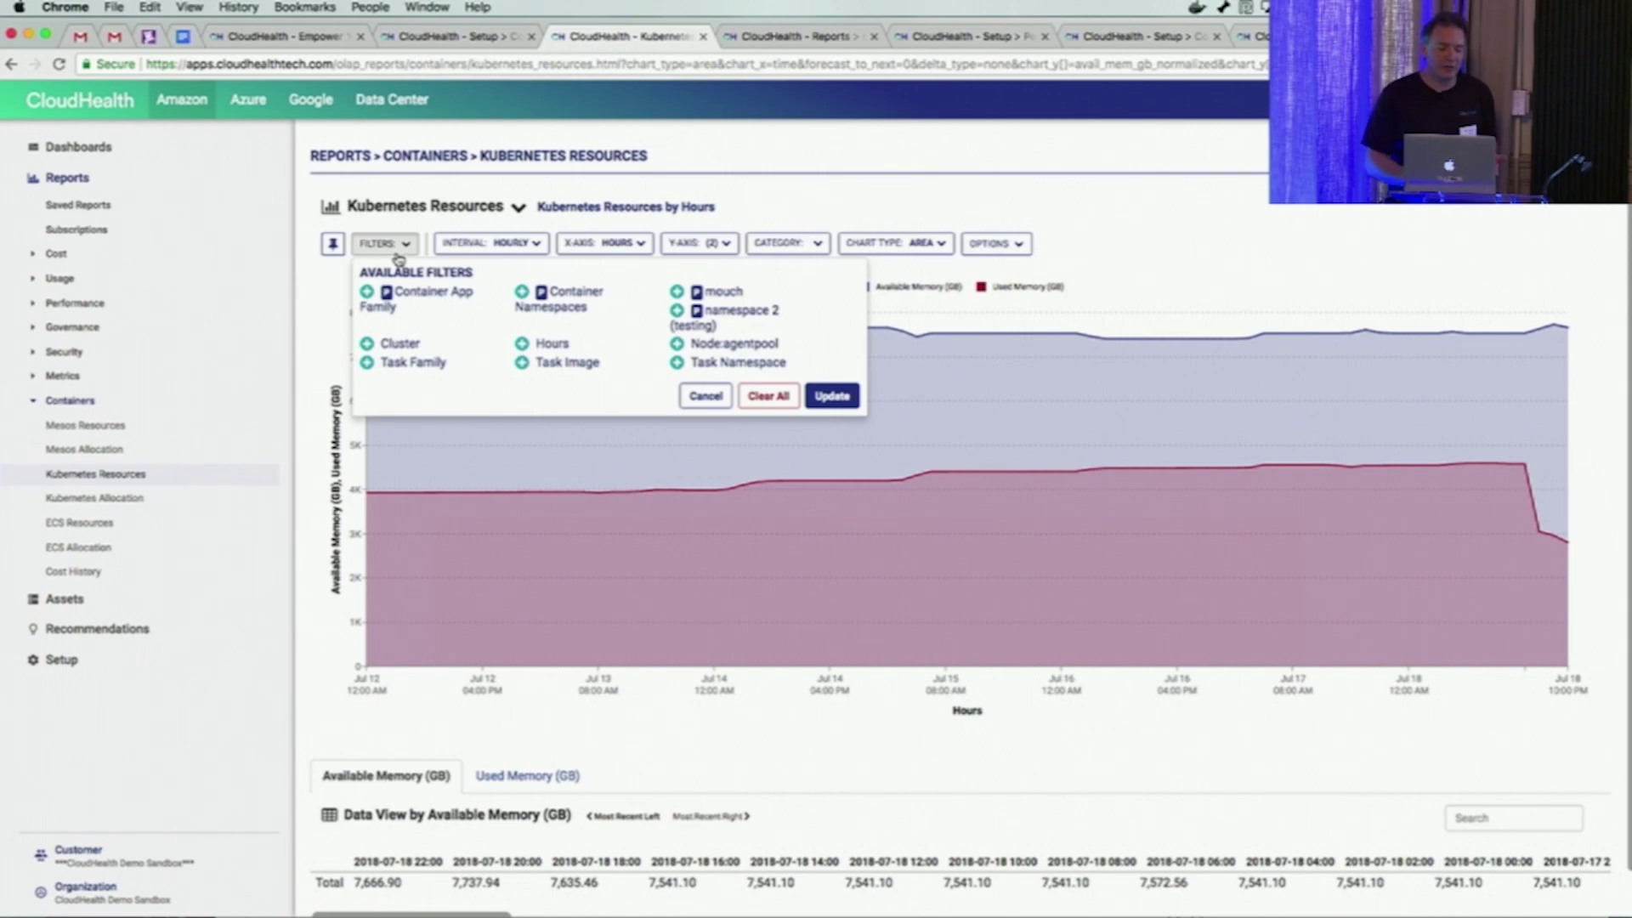
- Look over the Cluster filter list, then close Filters without applying anything
{"action": "left_click", "coordinate": [396, 246]}
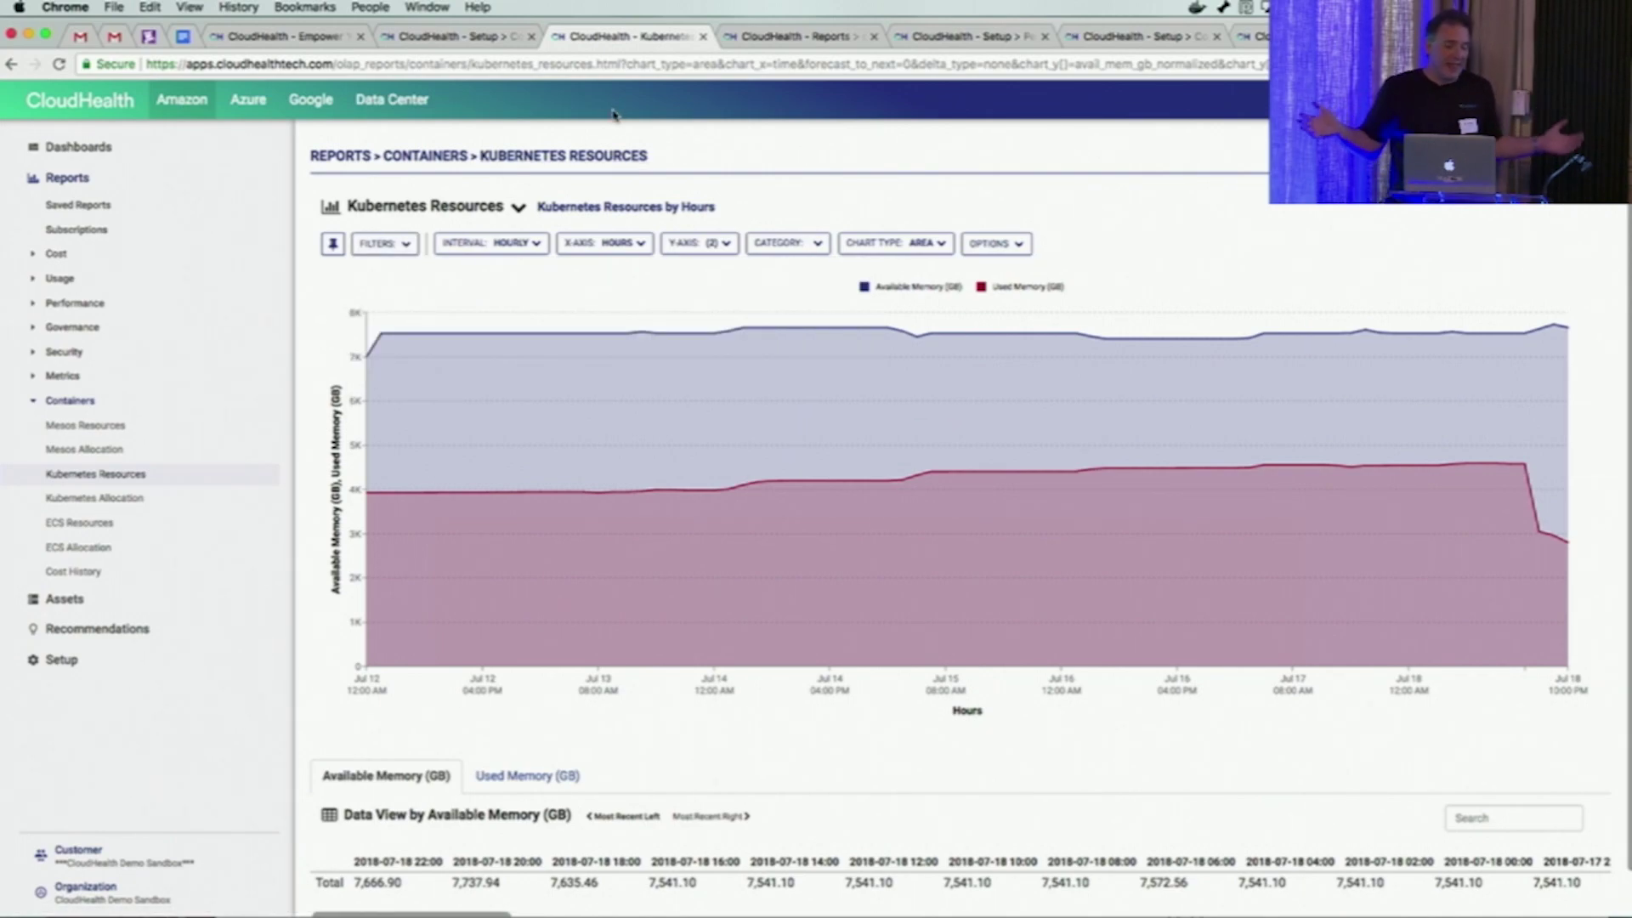
{"action": "left_click", "coordinate": [406, 245]}
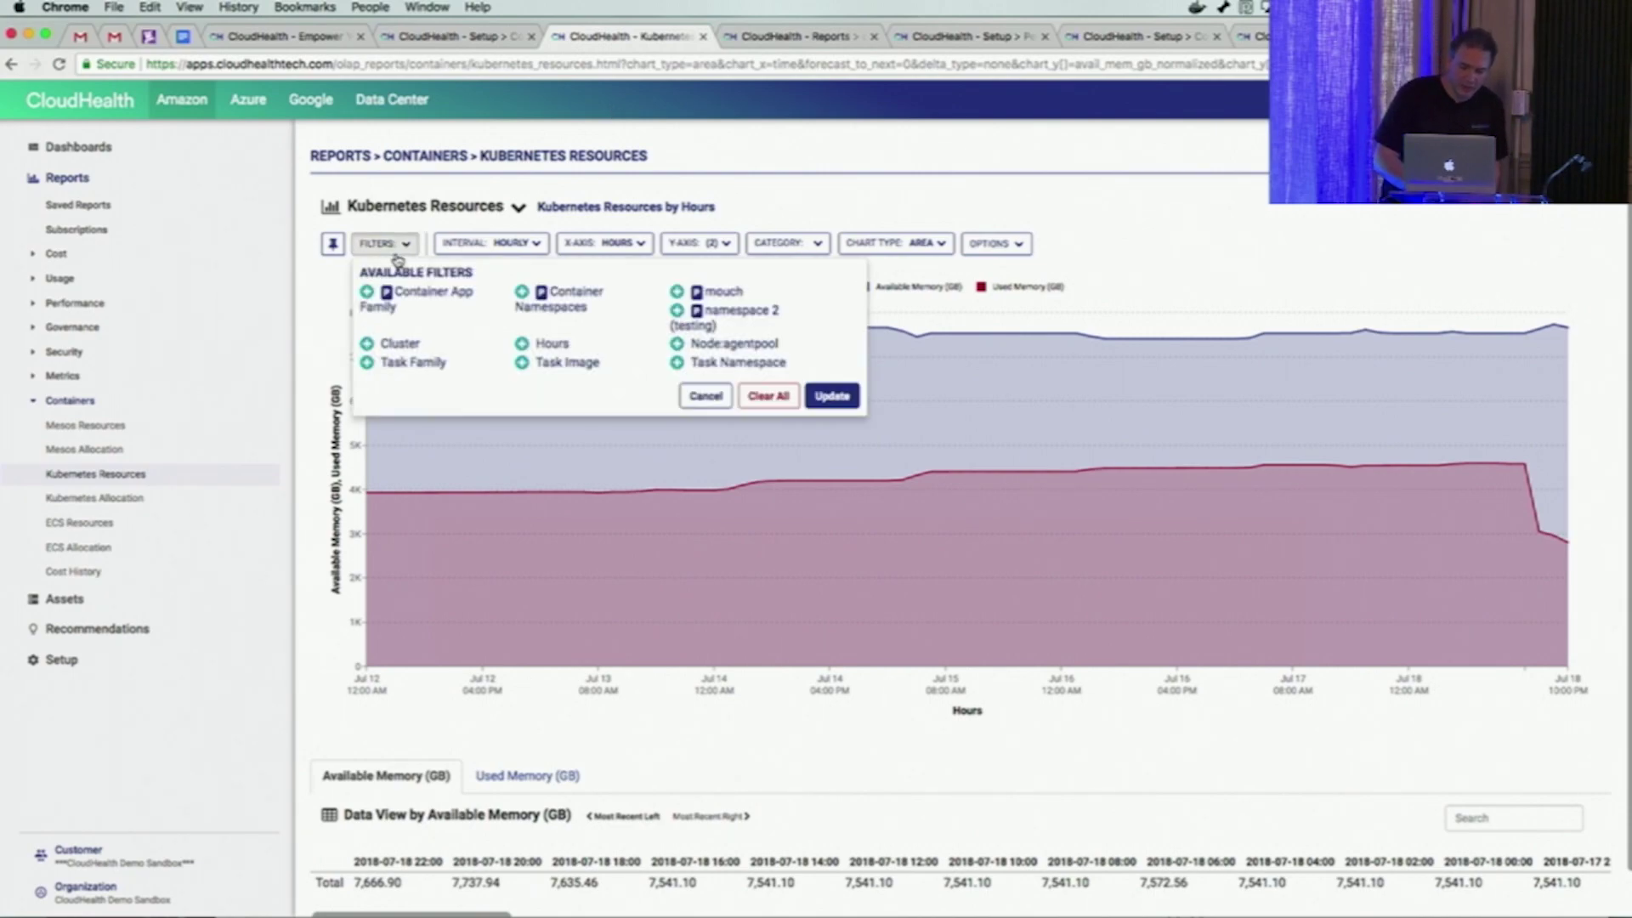
{"action": "left_click", "coordinate": [414, 347]}
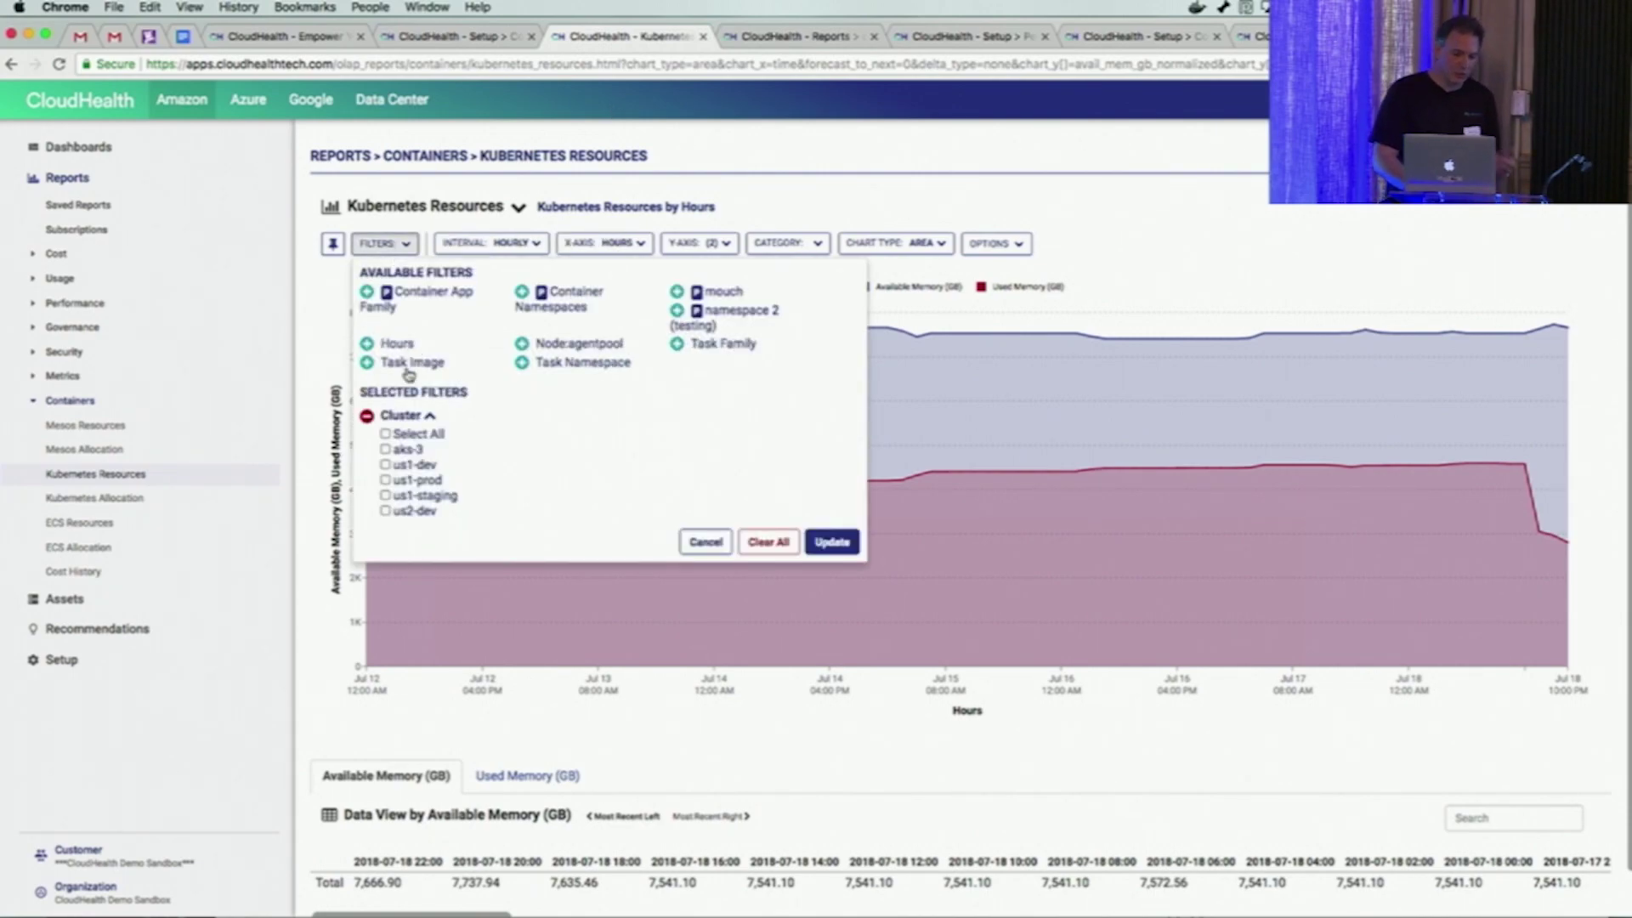
{"action": "left_click", "coordinate": [697, 111]}
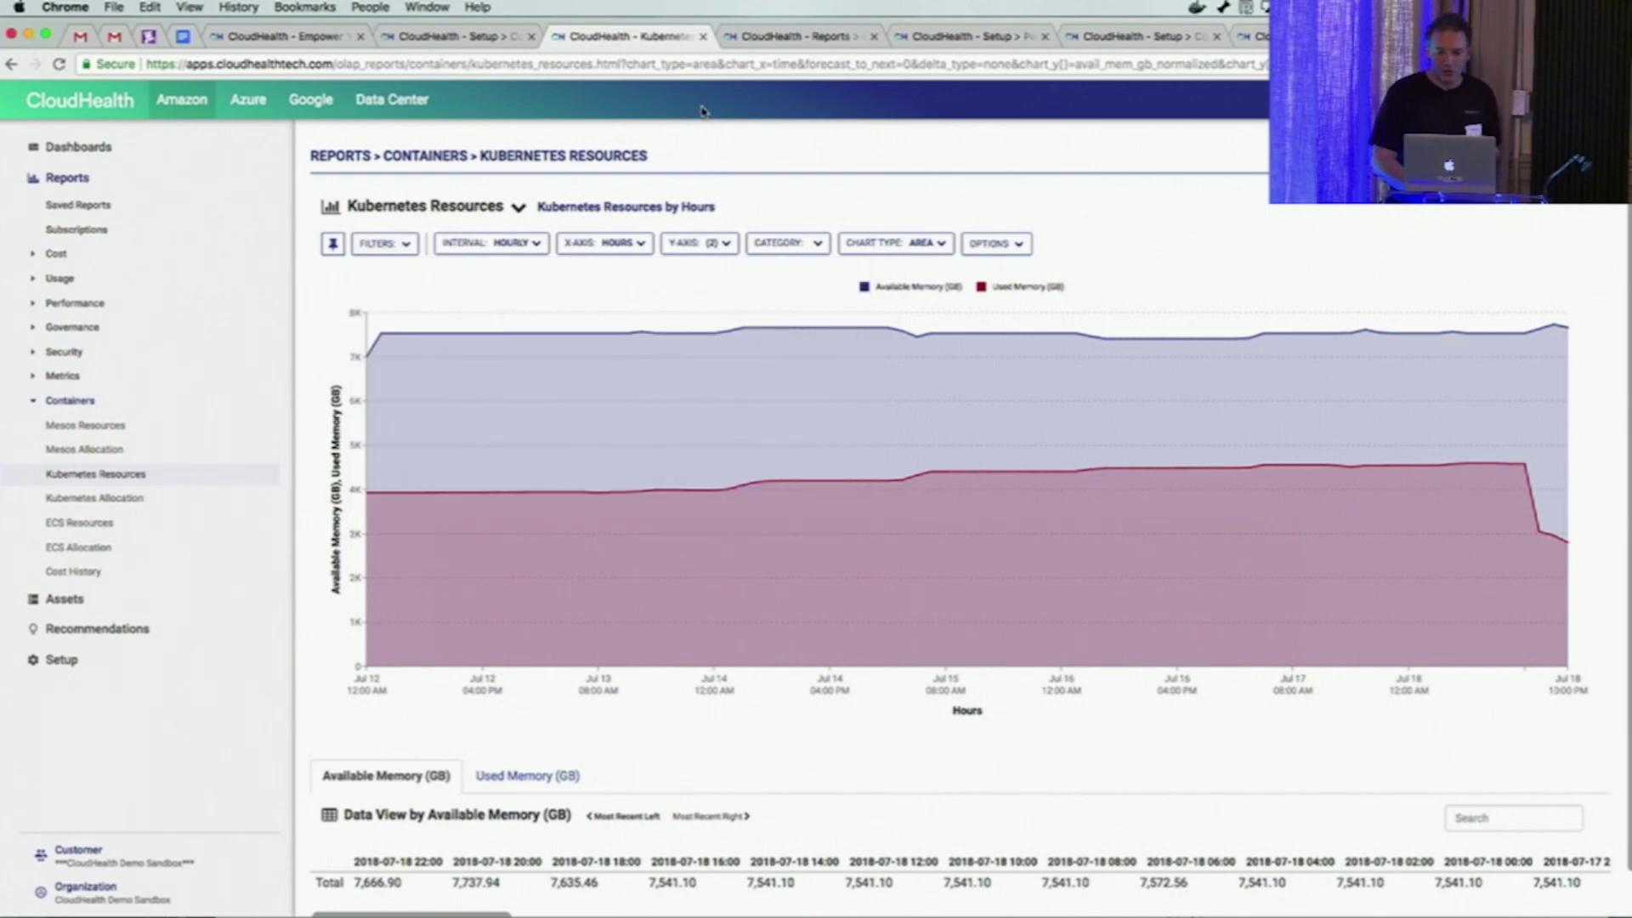
{"action": "left_click", "coordinate": [616, 245]}
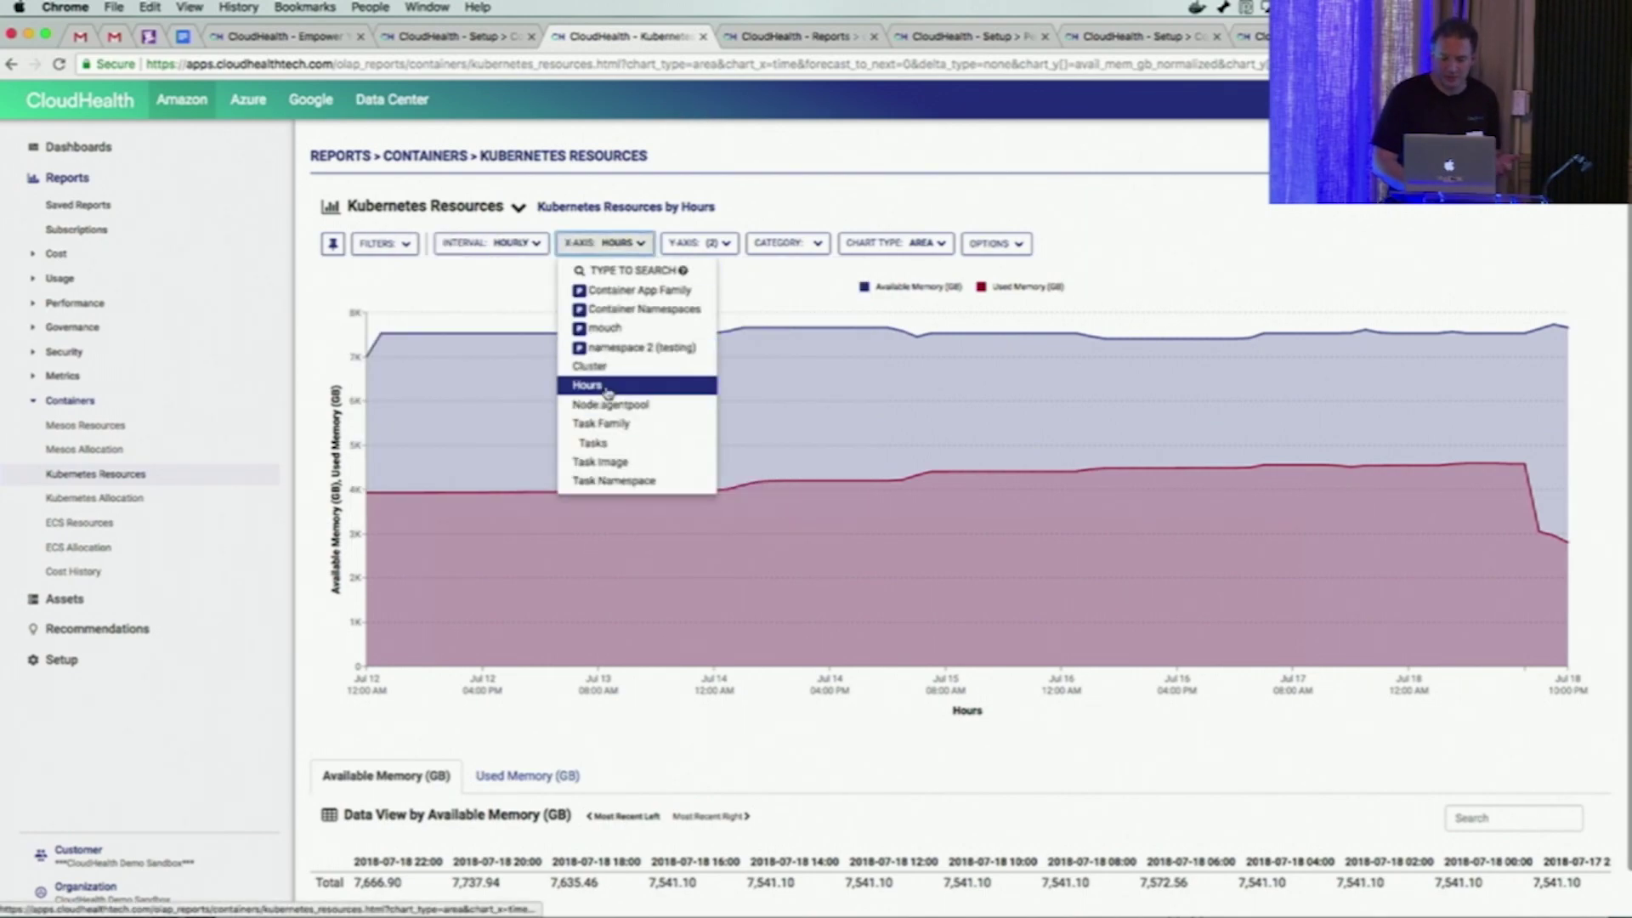
- Set the X-Axis to Cluster and the Y-Axis to Available CPUs and Used CPUs
{"action": "left_click", "coordinate": [590, 366]}
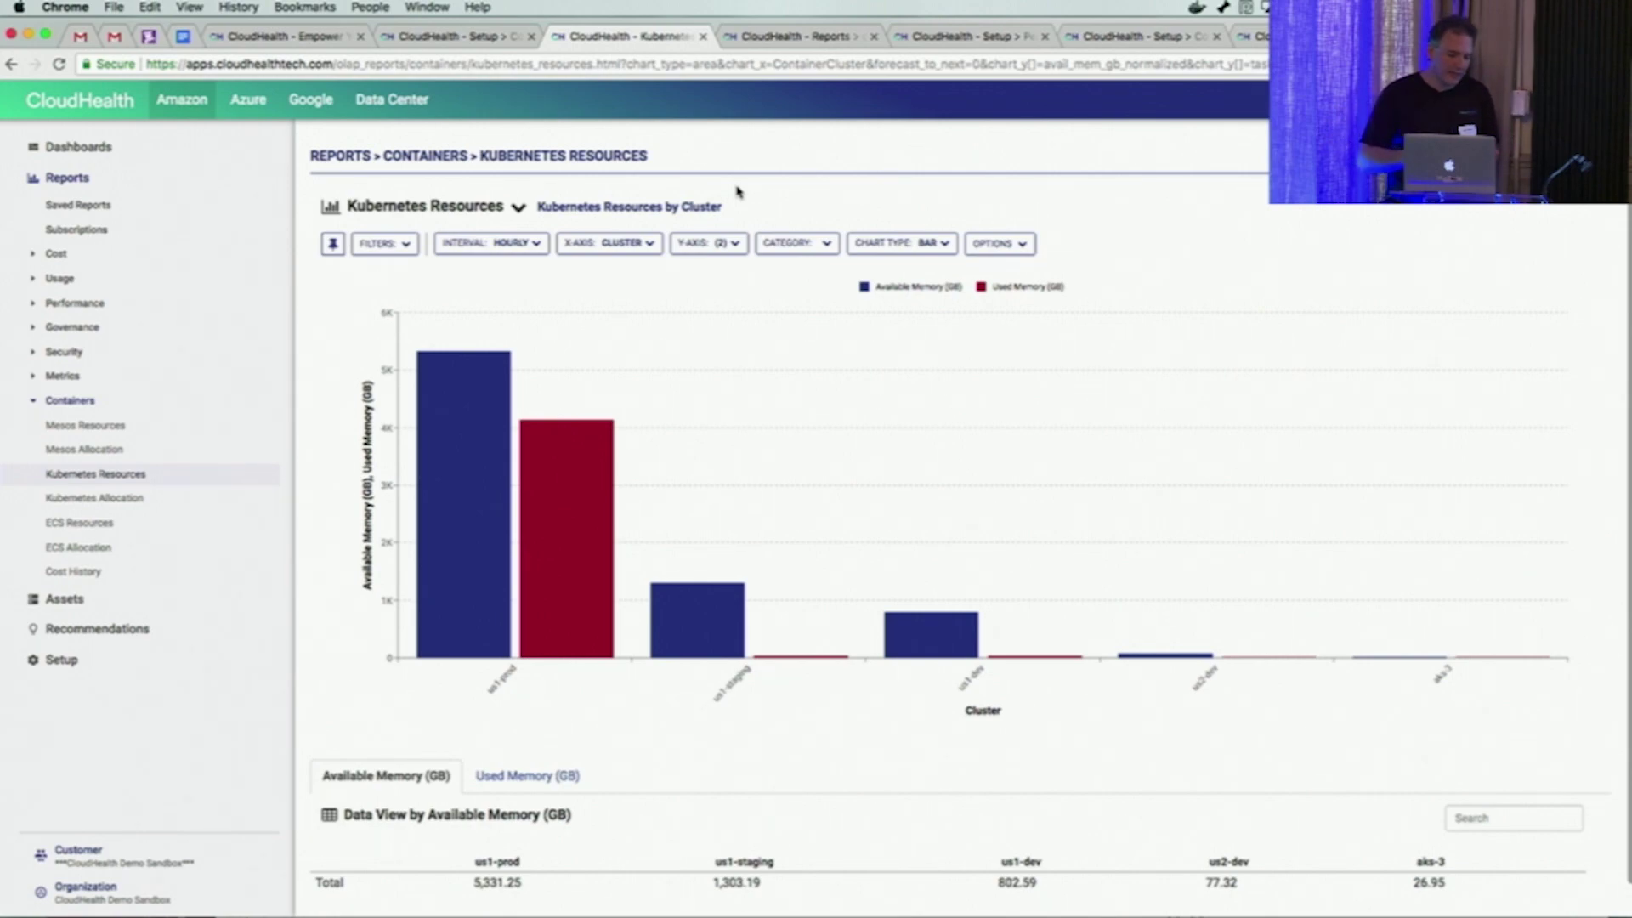
{"action": "mouse_move", "coordinate": [556, 501]}
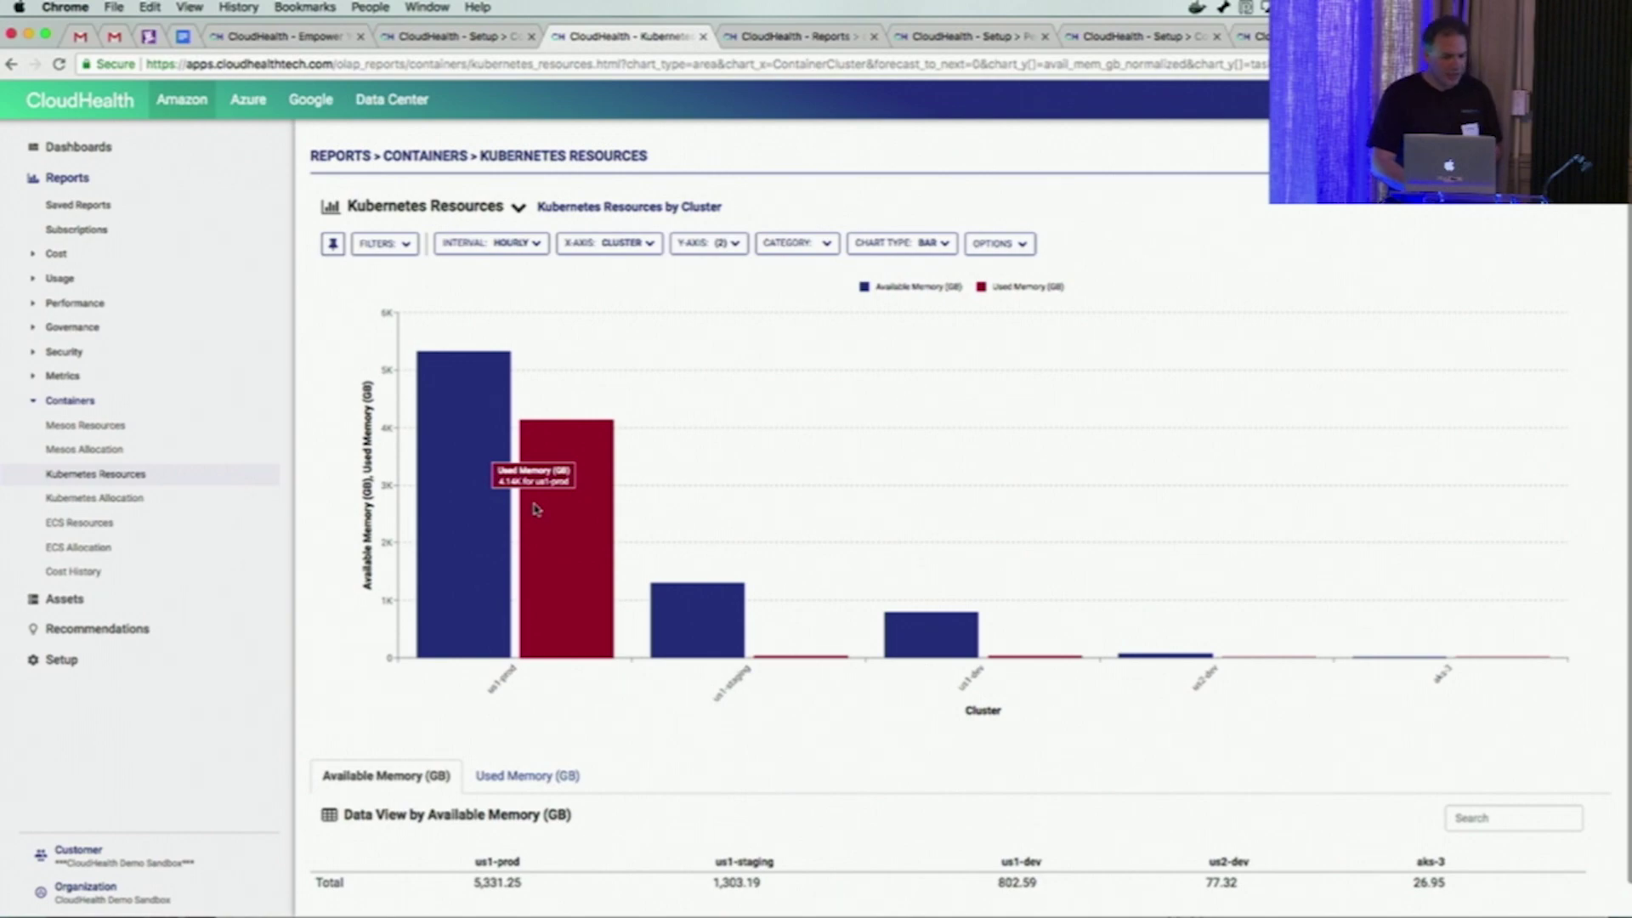
{"action": "left_click", "coordinate": [709, 243]}
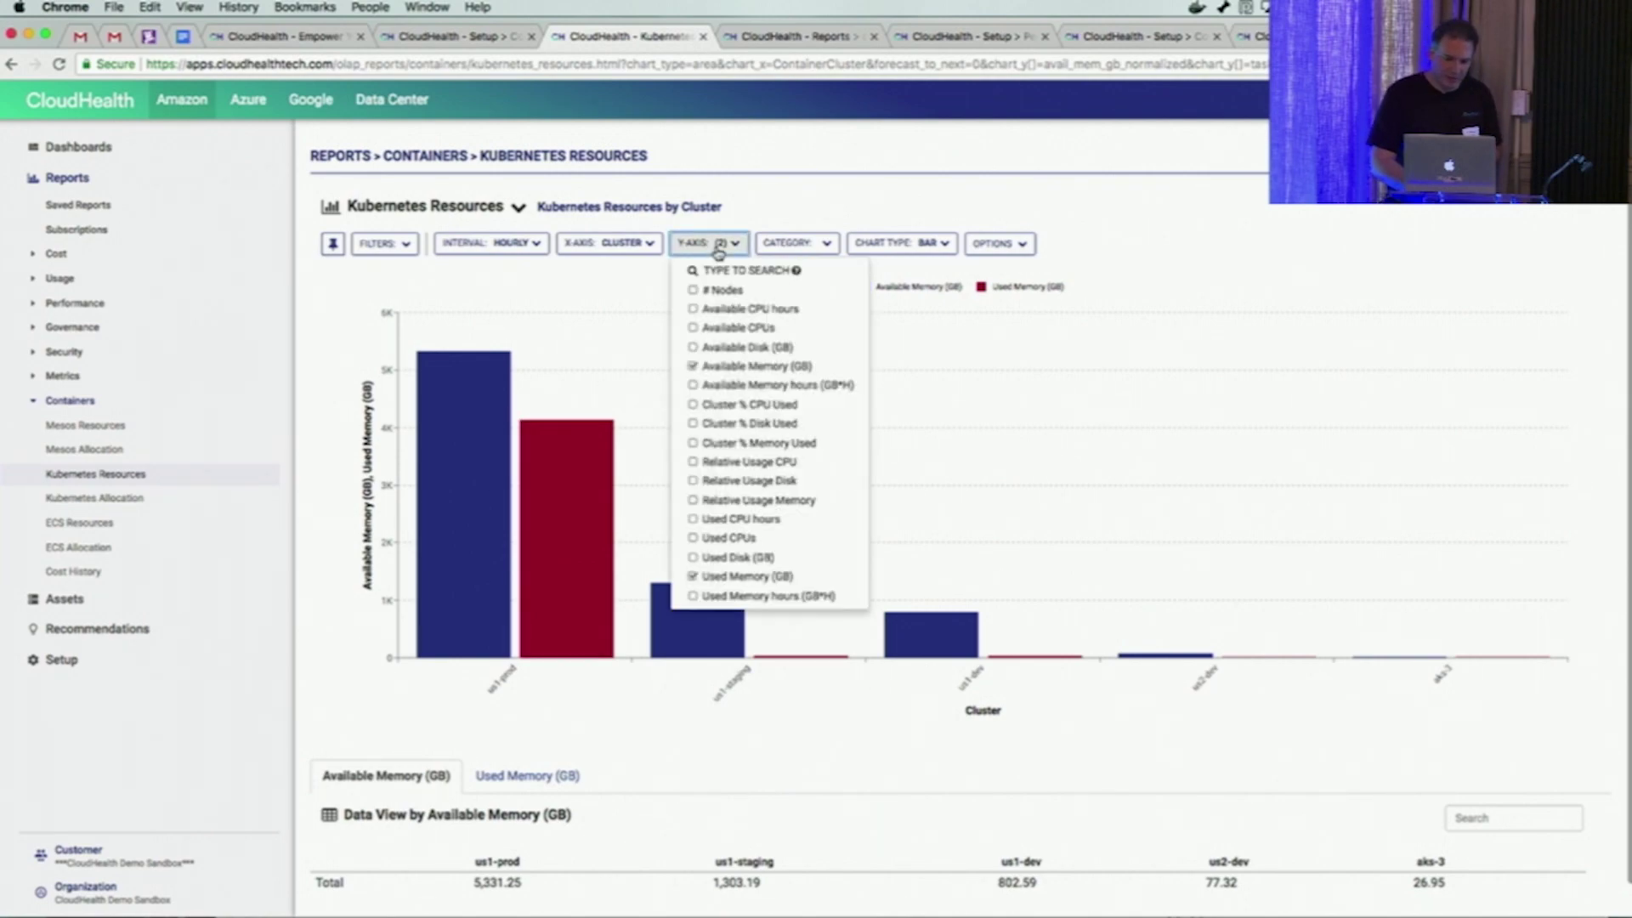
{"action": "left_click", "coordinate": [693, 329]}
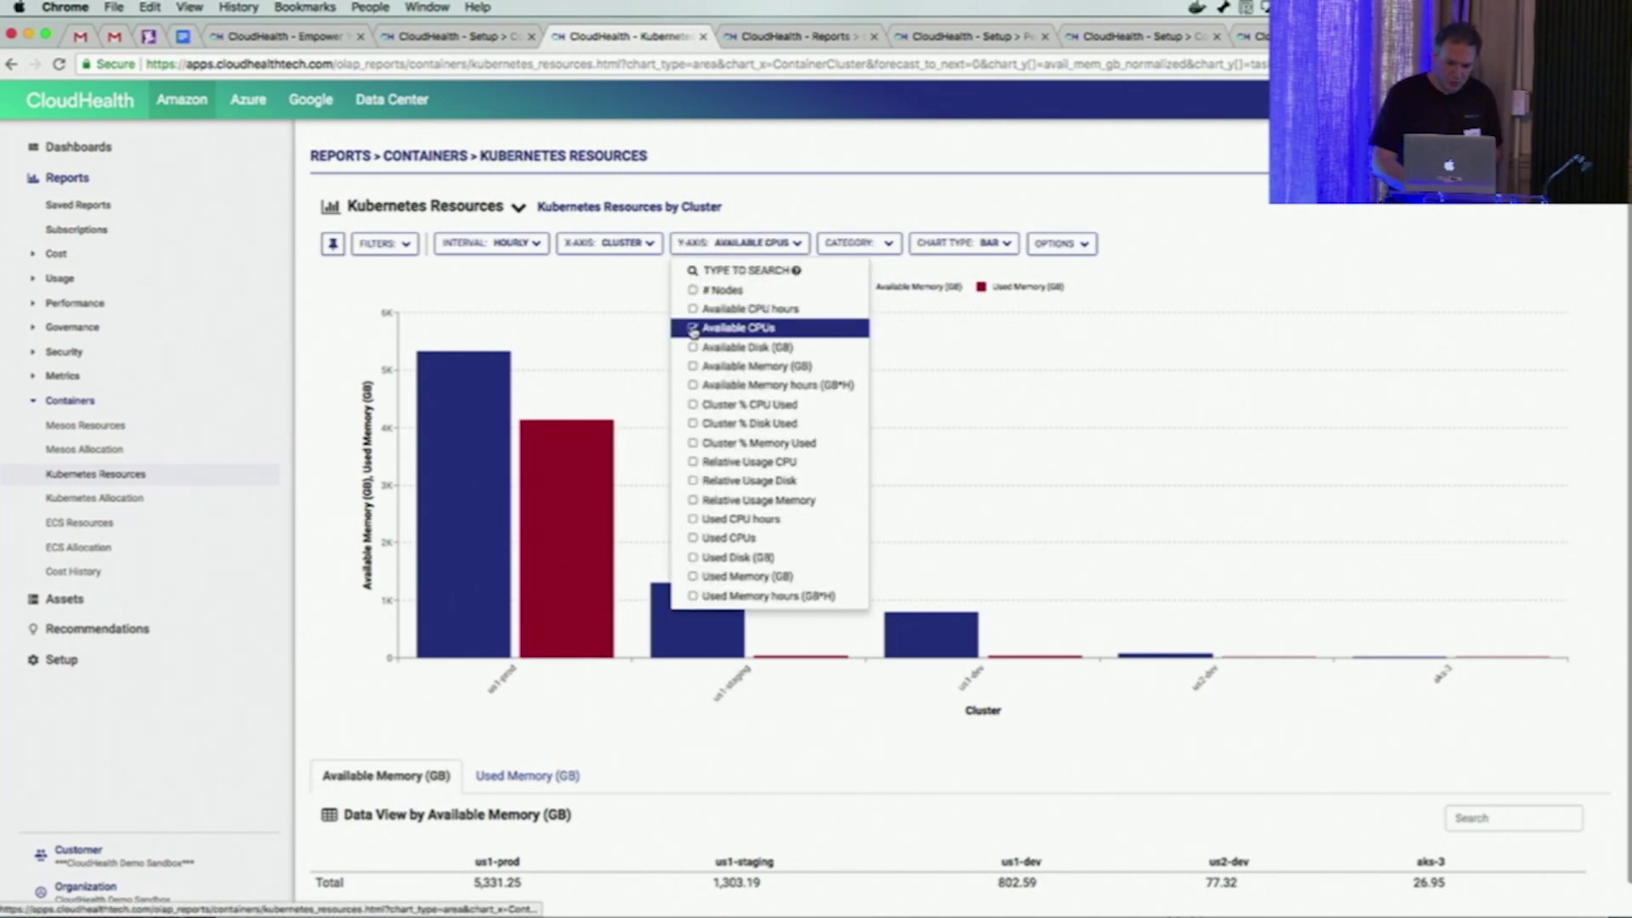
{"action": "left_click", "coordinate": [727, 248]}
{"action": "left_click", "coordinate": [726, 248]}
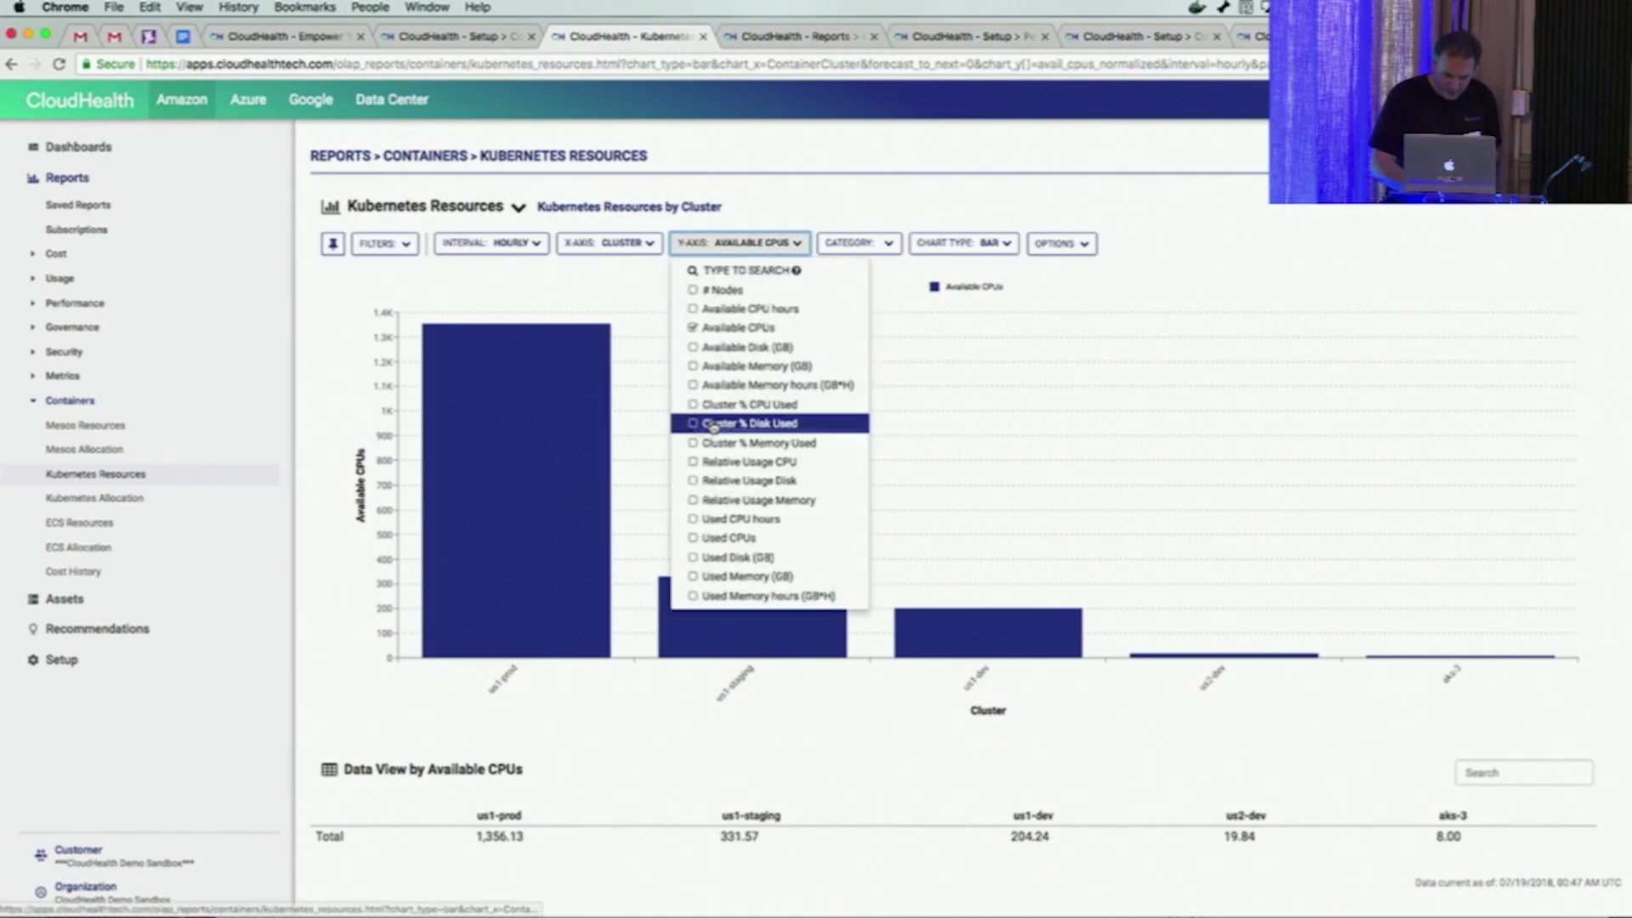
{"action": "left_click", "coordinate": [691, 539]}
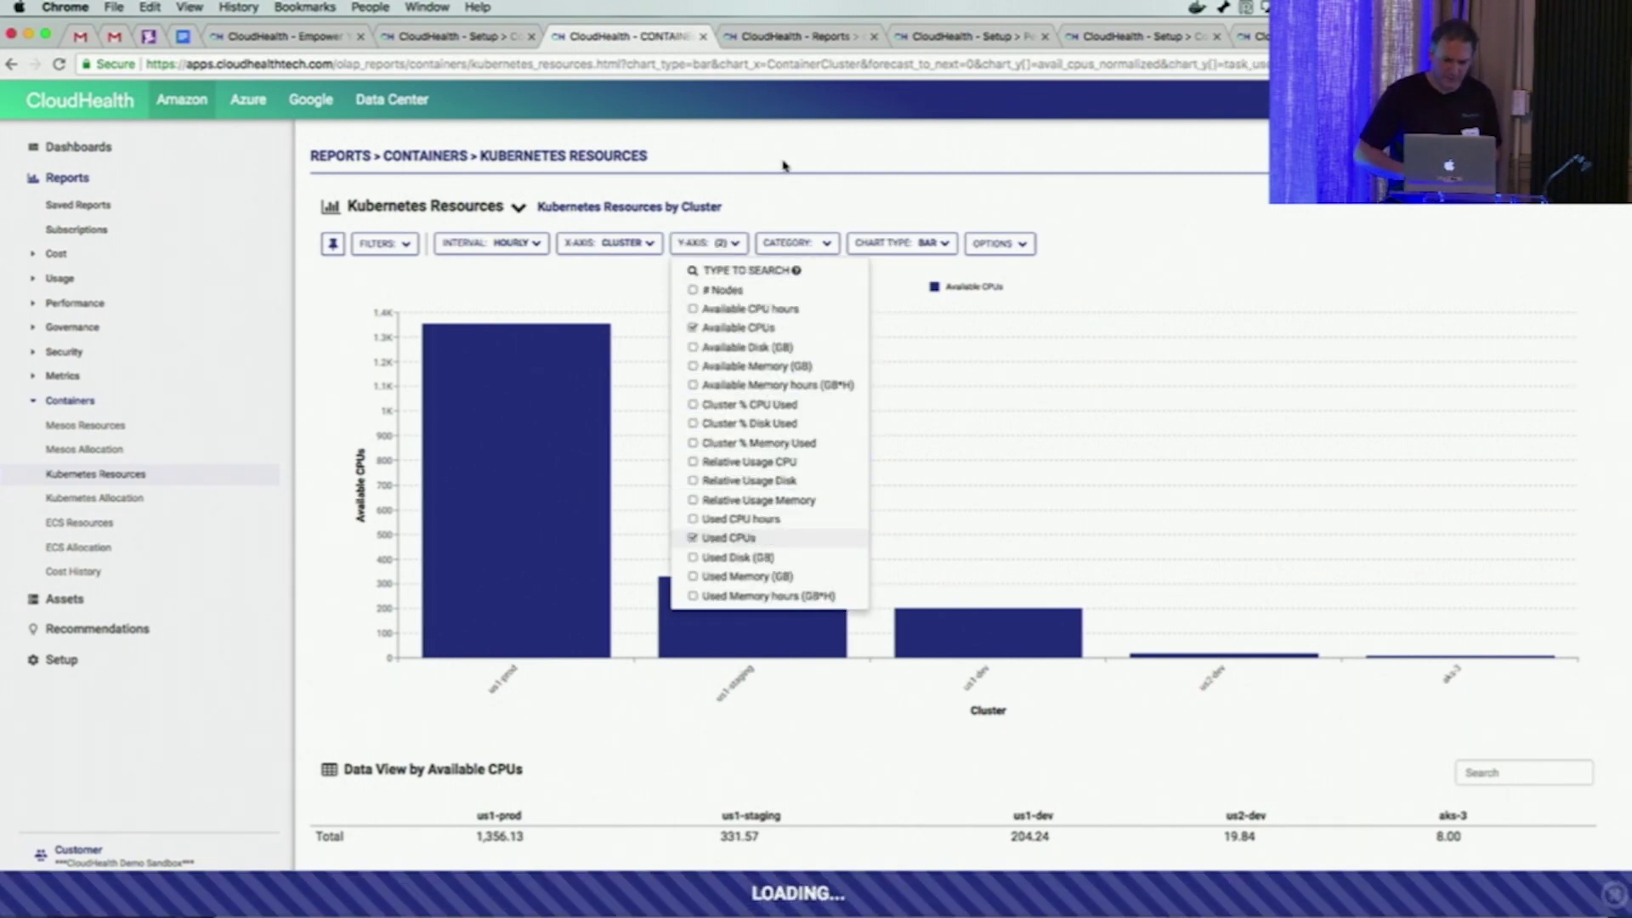
{"action": "left_click", "coordinate": [831, 162]}
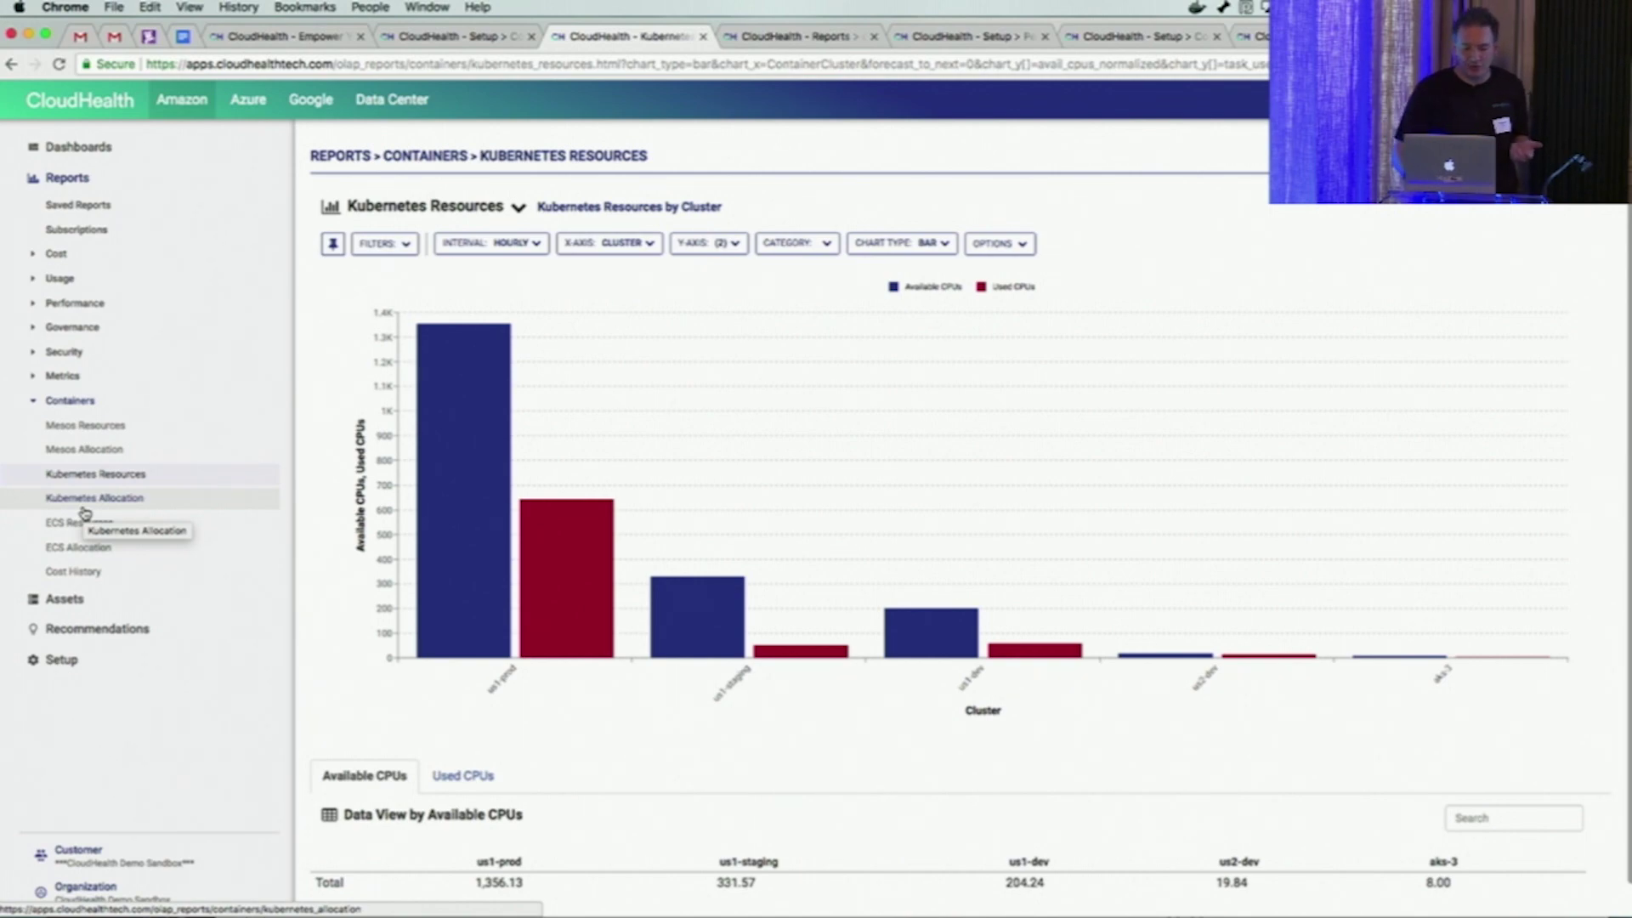
- Open the Kubernetes Allocation report and split its daily bars by Container Namespaces
{"action": "left_click", "coordinate": [86, 501]}
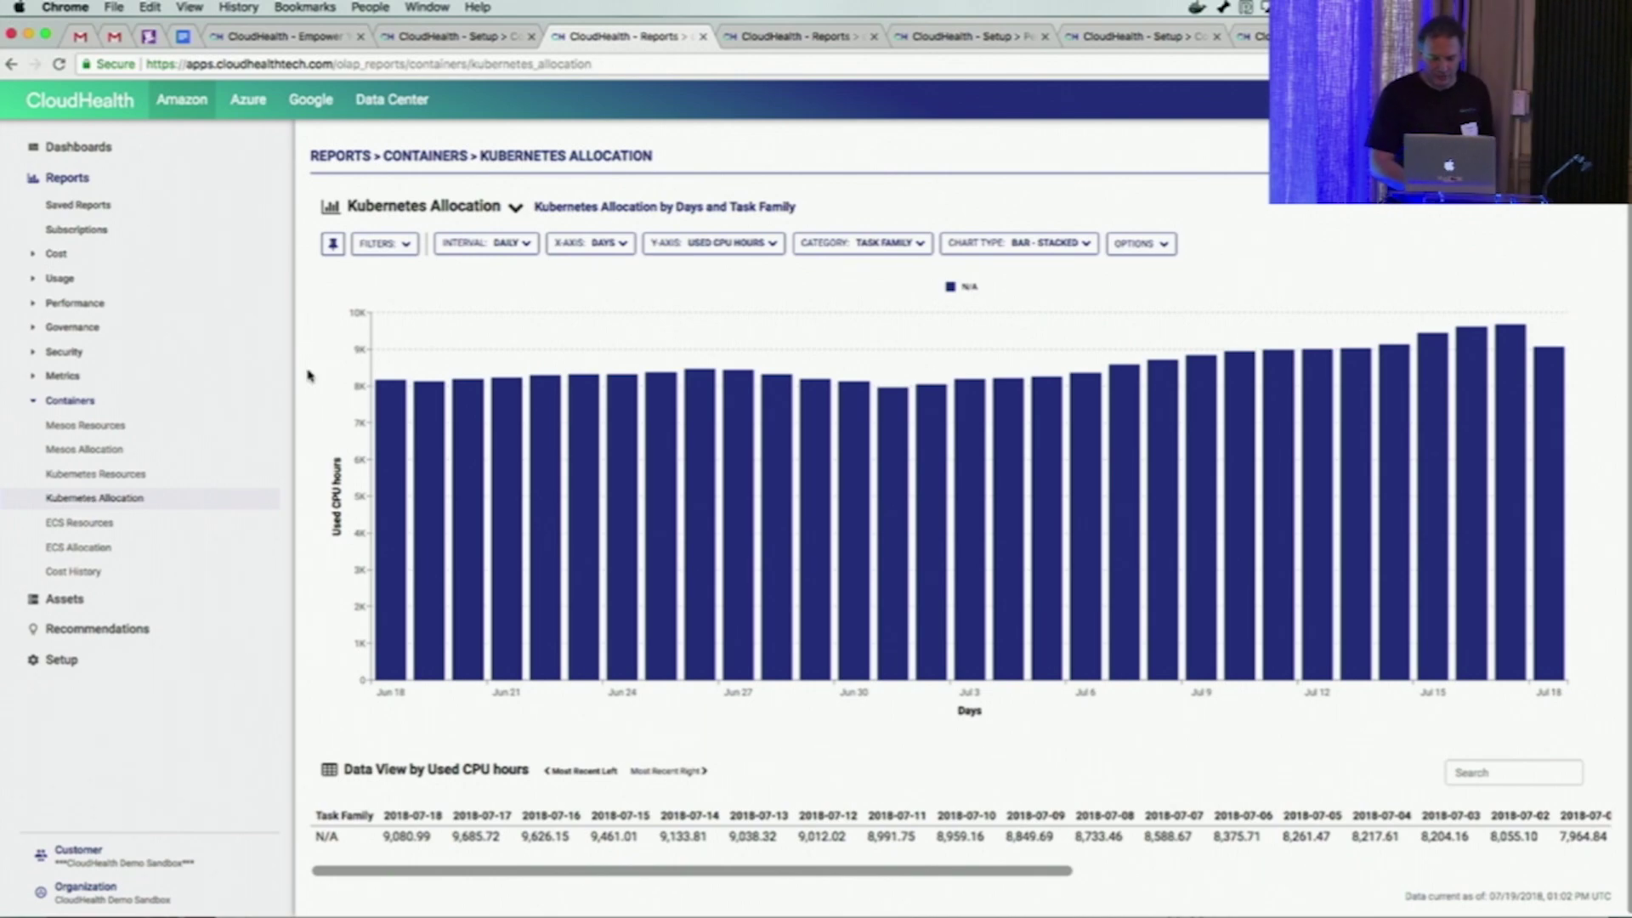
{"action": "left_click", "coordinate": [843, 251]}
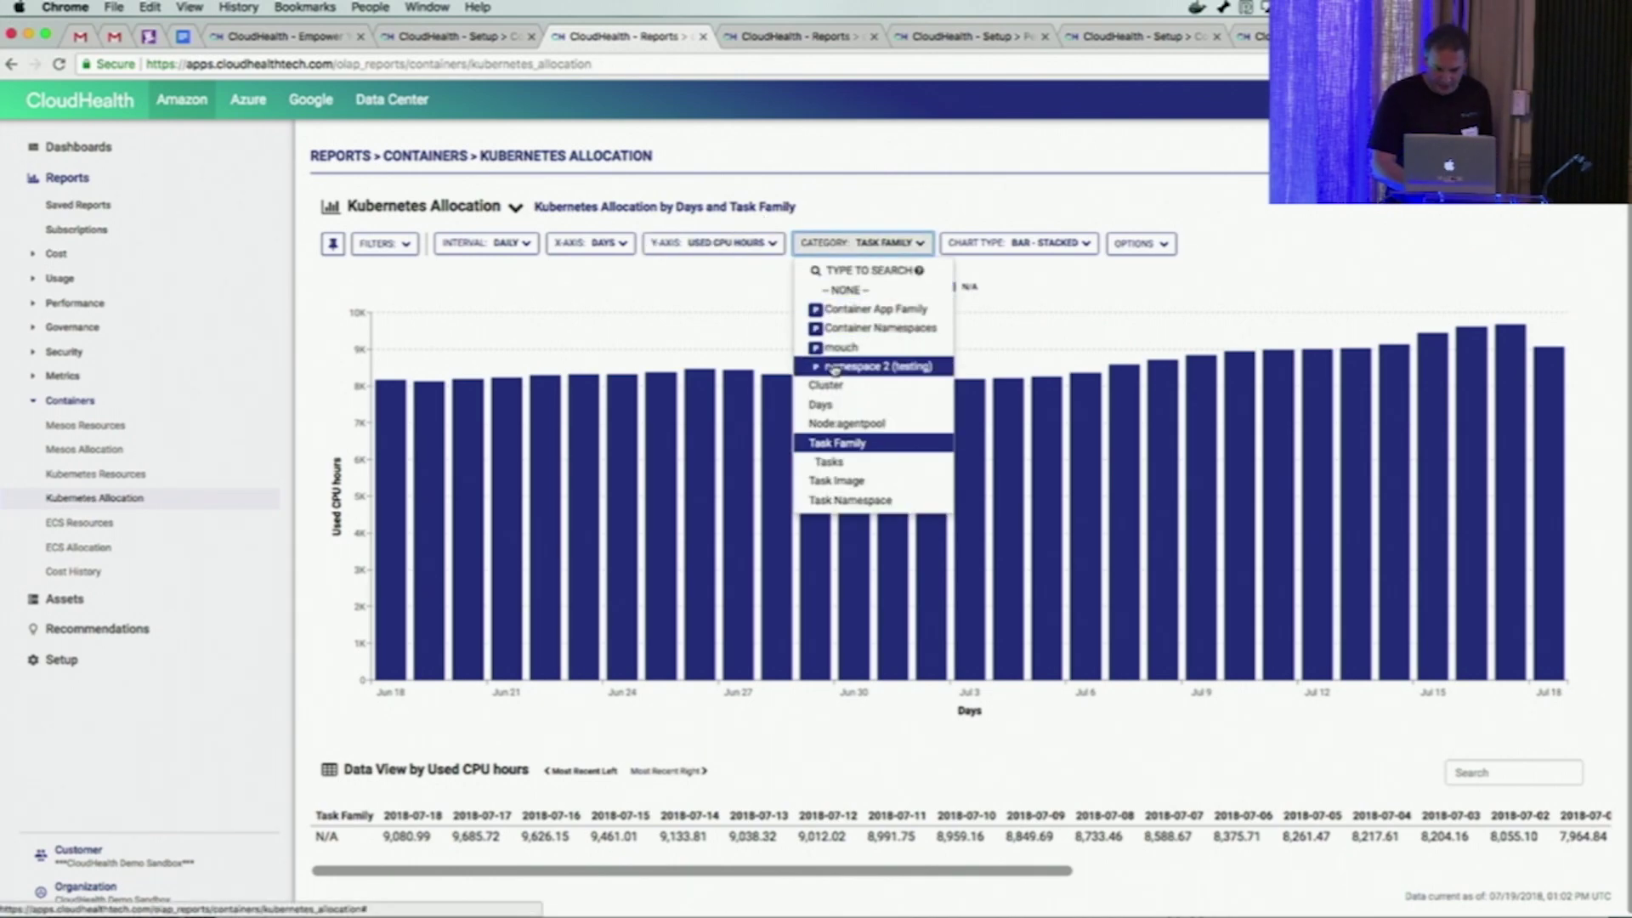
{"action": "left_click", "coordinate": [844, 331]}
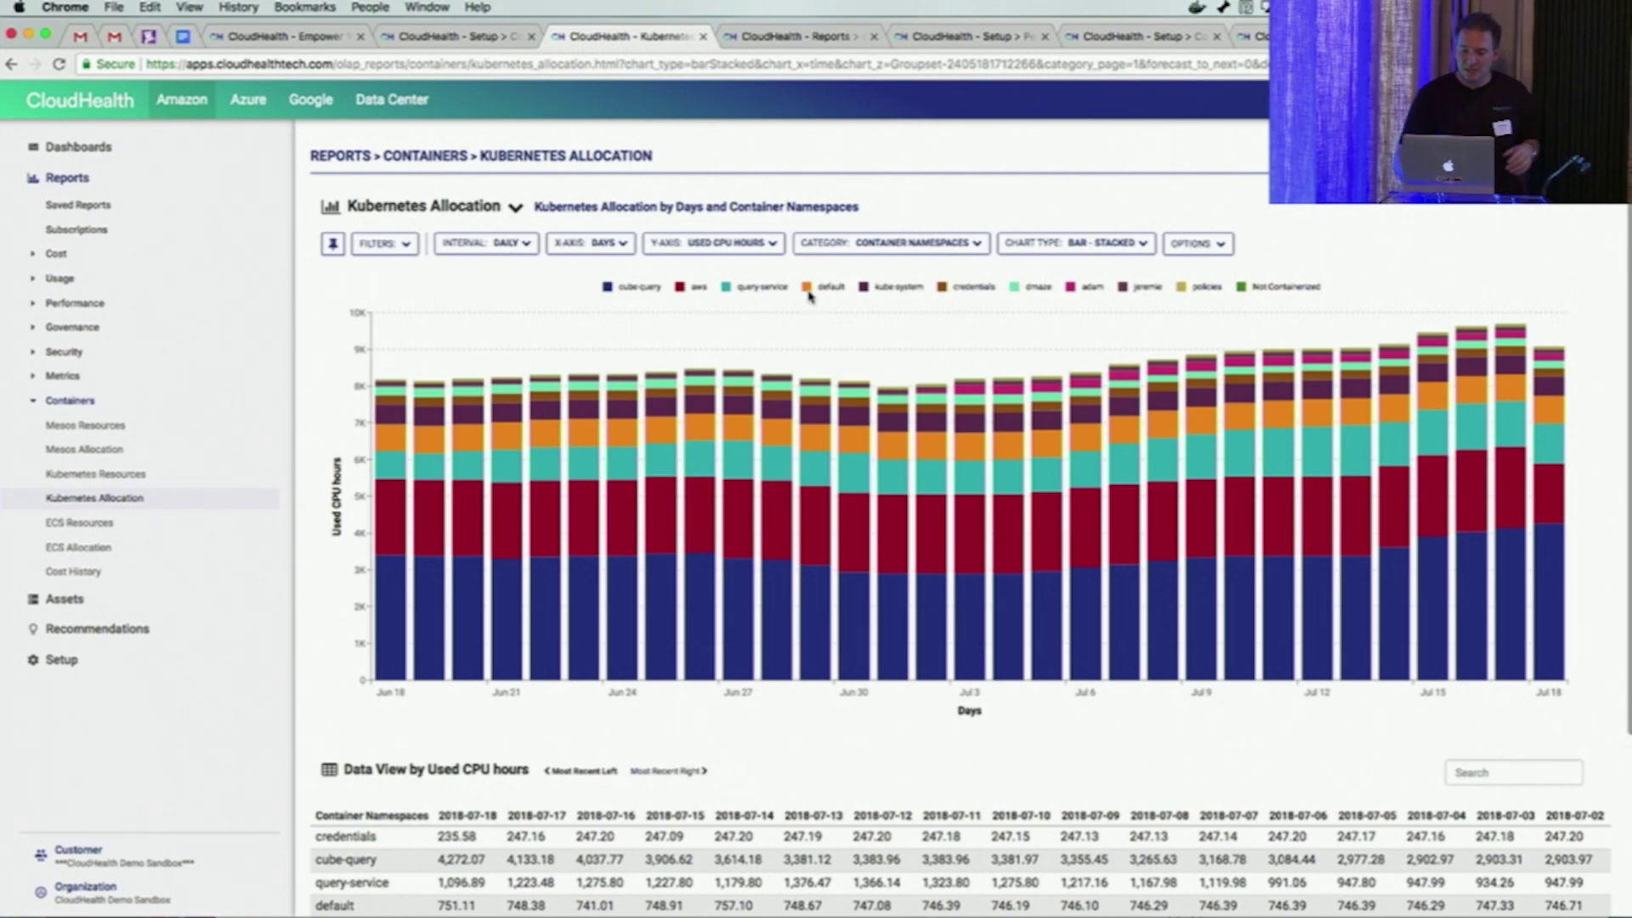
- Switch the Y-Axis metric from Used CPU hours to Relative Usage CPU
{"action": "left_click", "coordinate": [747, 243]}
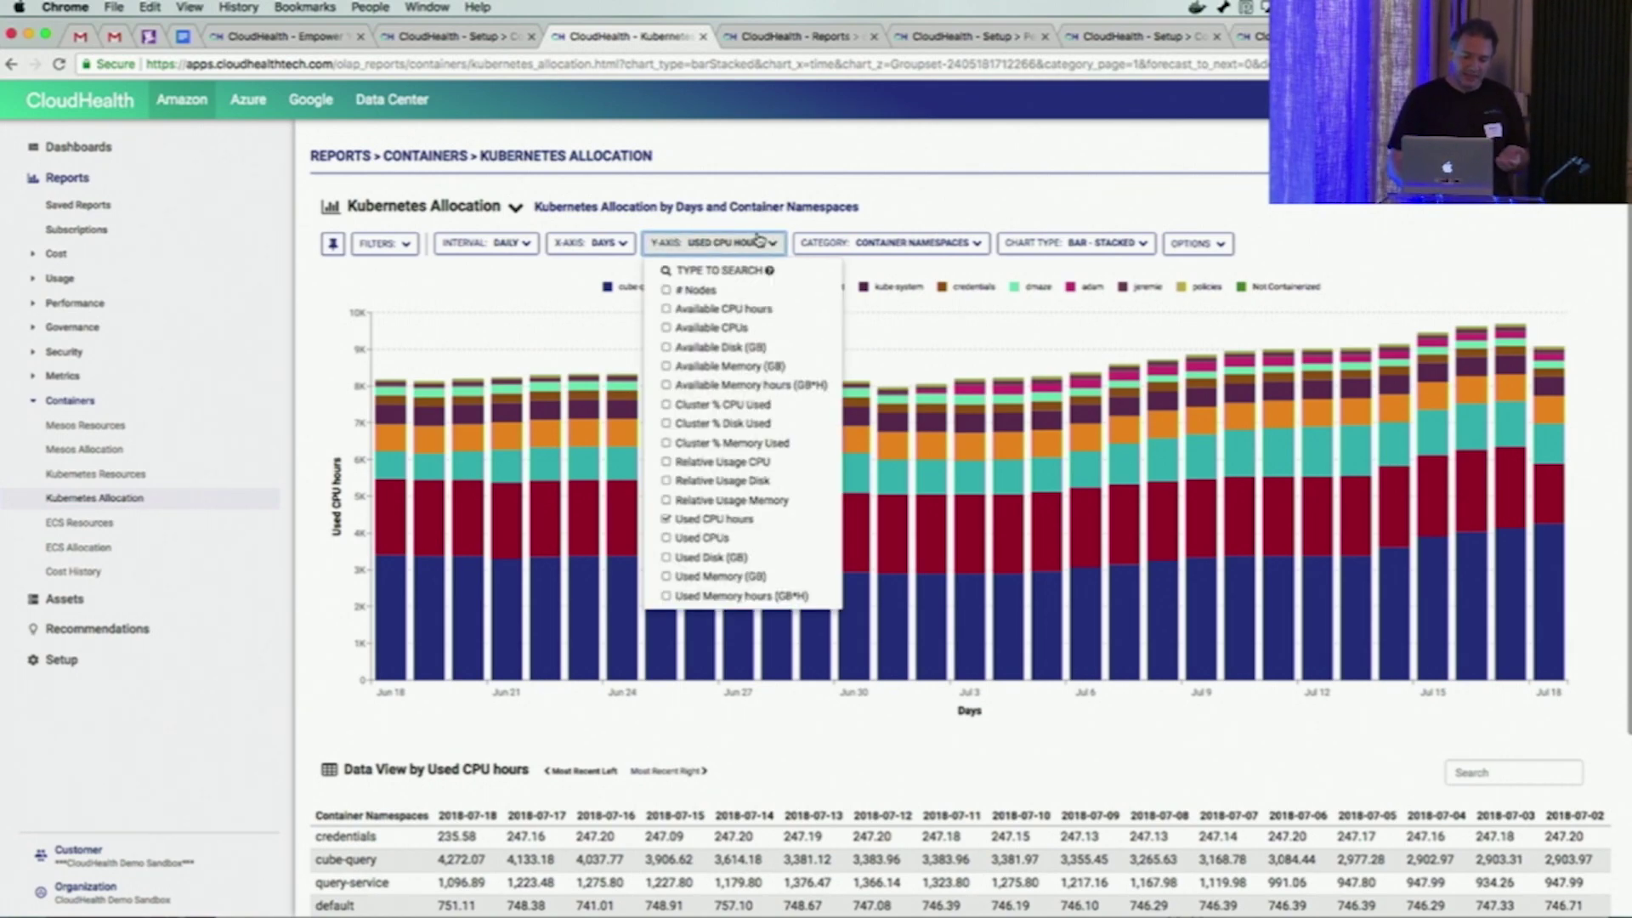
{"action": "left_click", "coordinate": [722, 461]}
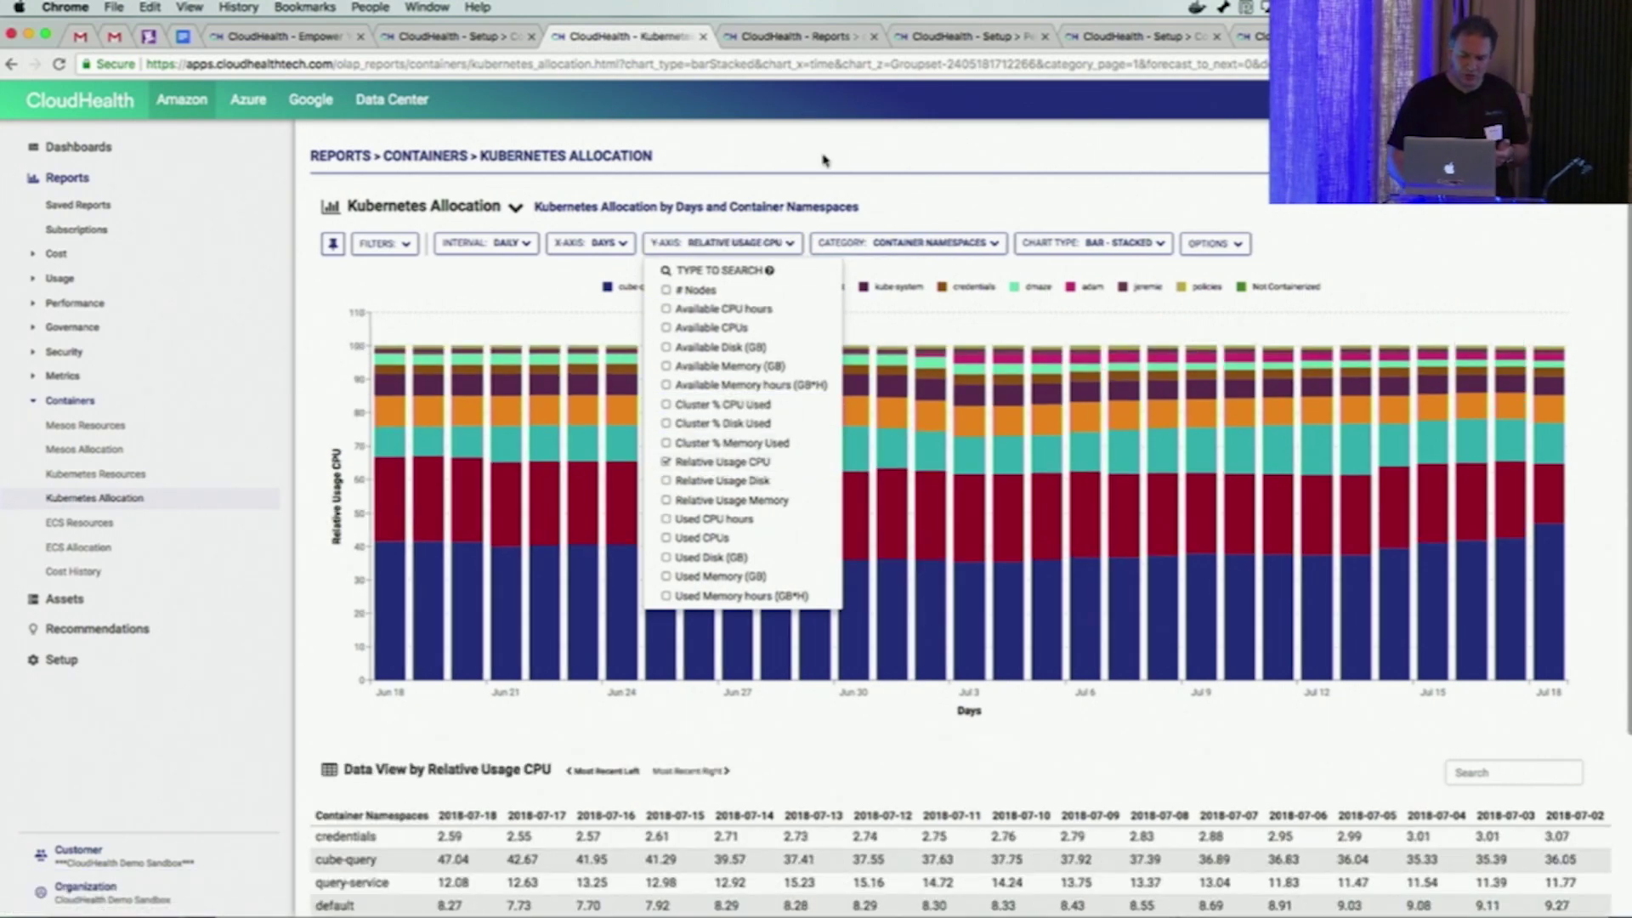
{"action": "left_click", "coordinate": [823, 160]}
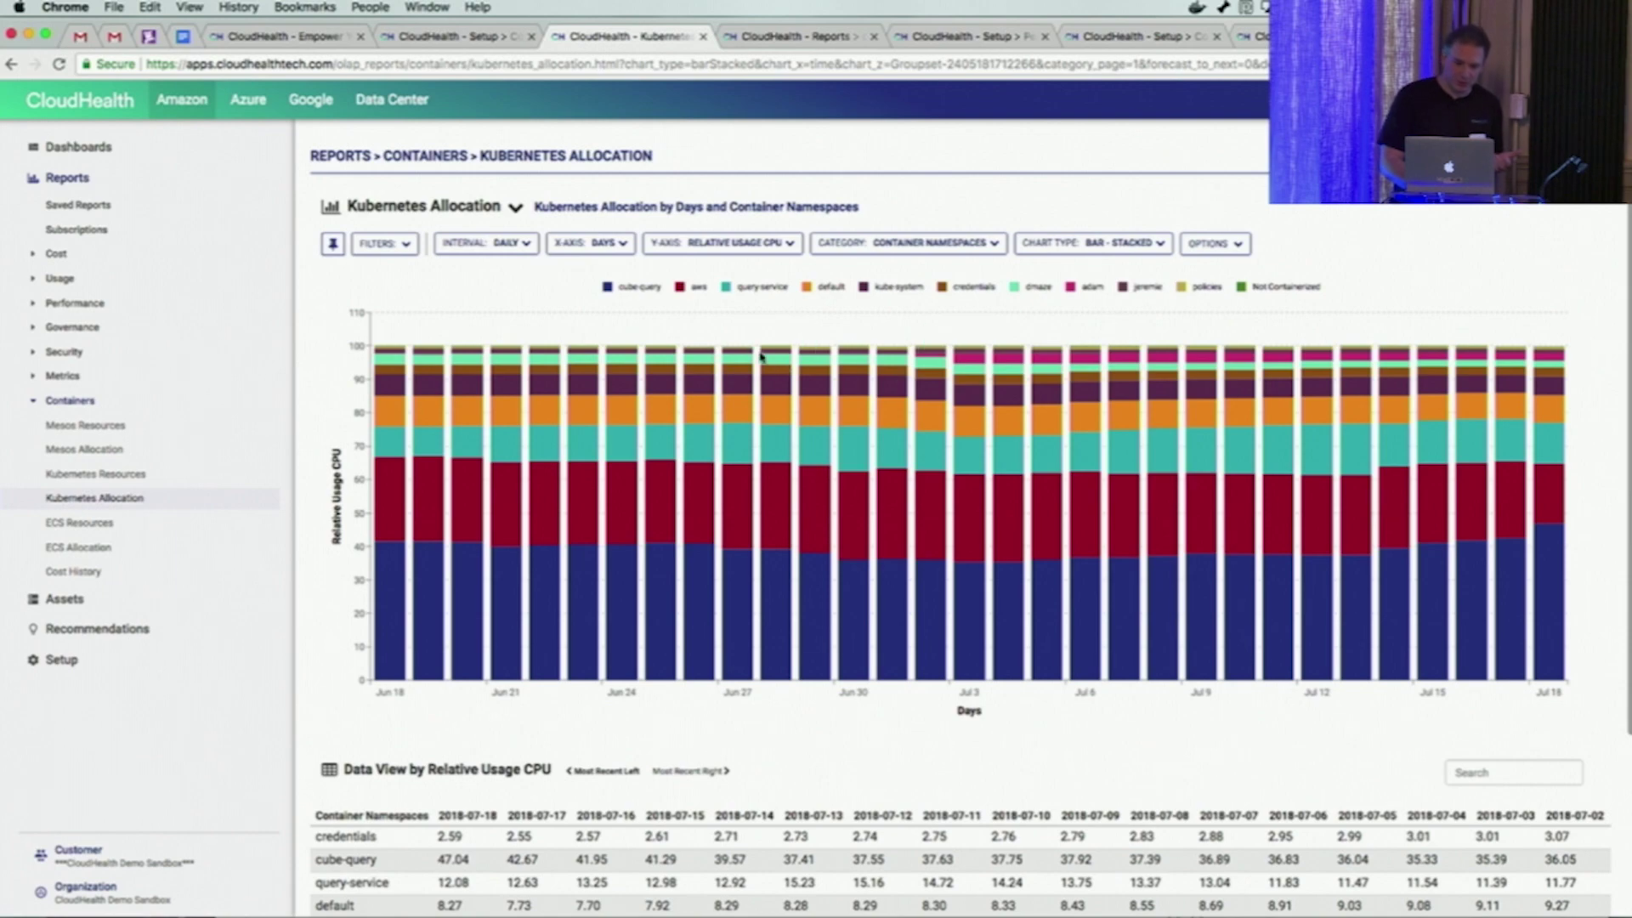
{"action": "left_click", "coordinate": [77, 147]}
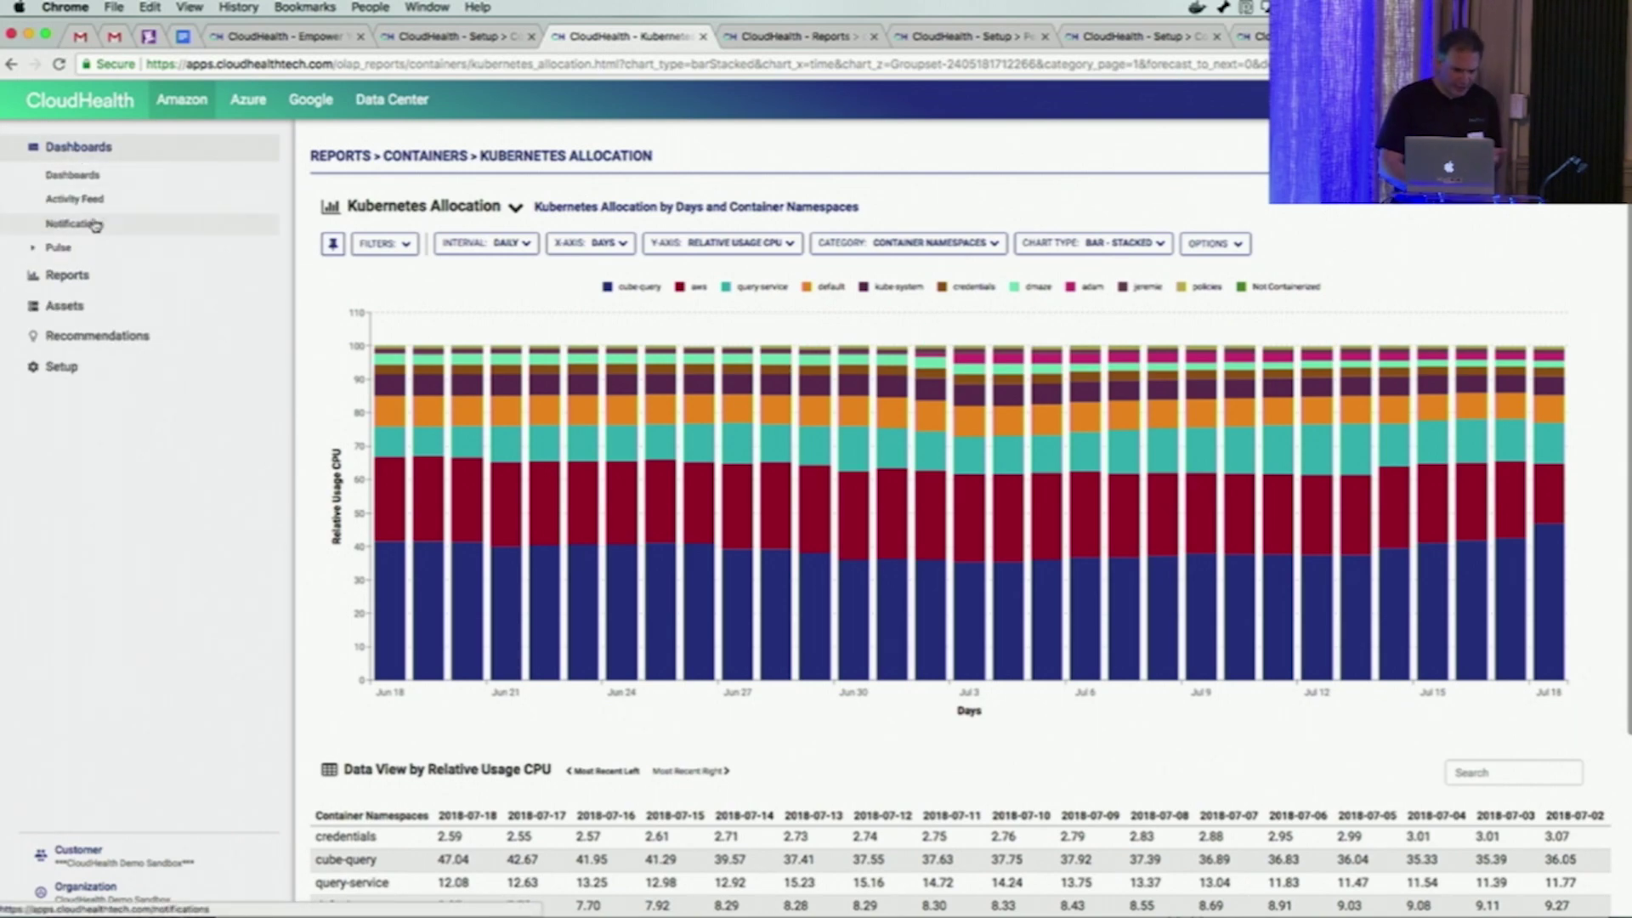
- Open Dashboards and bring up the Kubernetes Operations Dashboard, scrolling through its cost and allocation widgets
{"action": "left_click", "coordinate": [76, 174]}
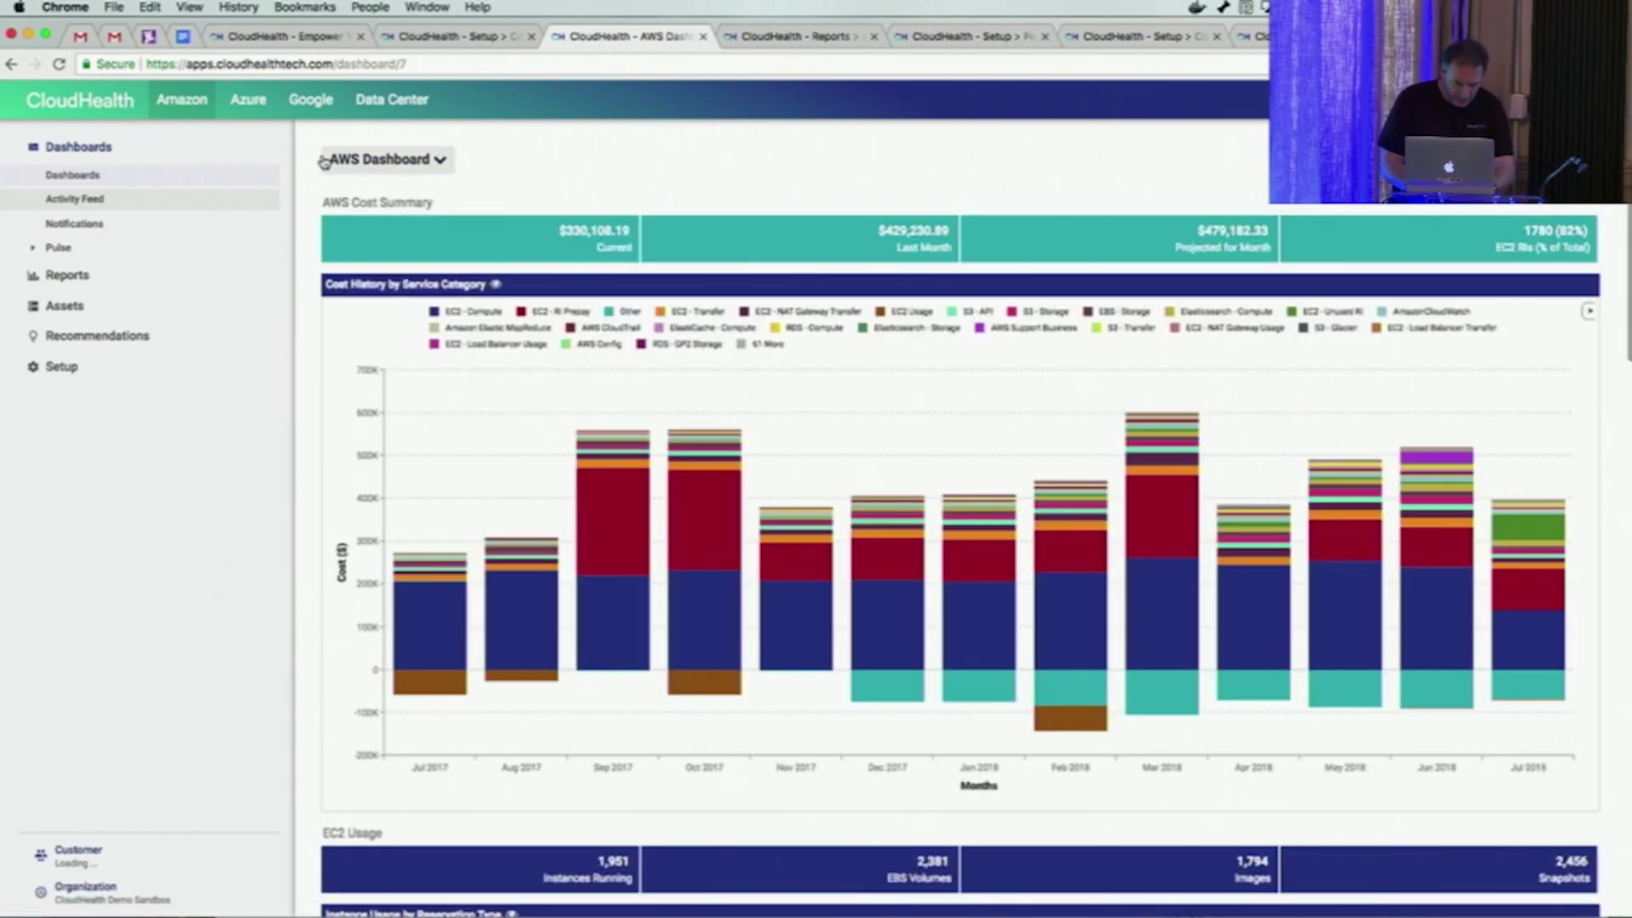
{"action": "key", "text": "ctrl+shift+Tab"}
{"action": "key", "text": "ctrl+shift+Tab"}
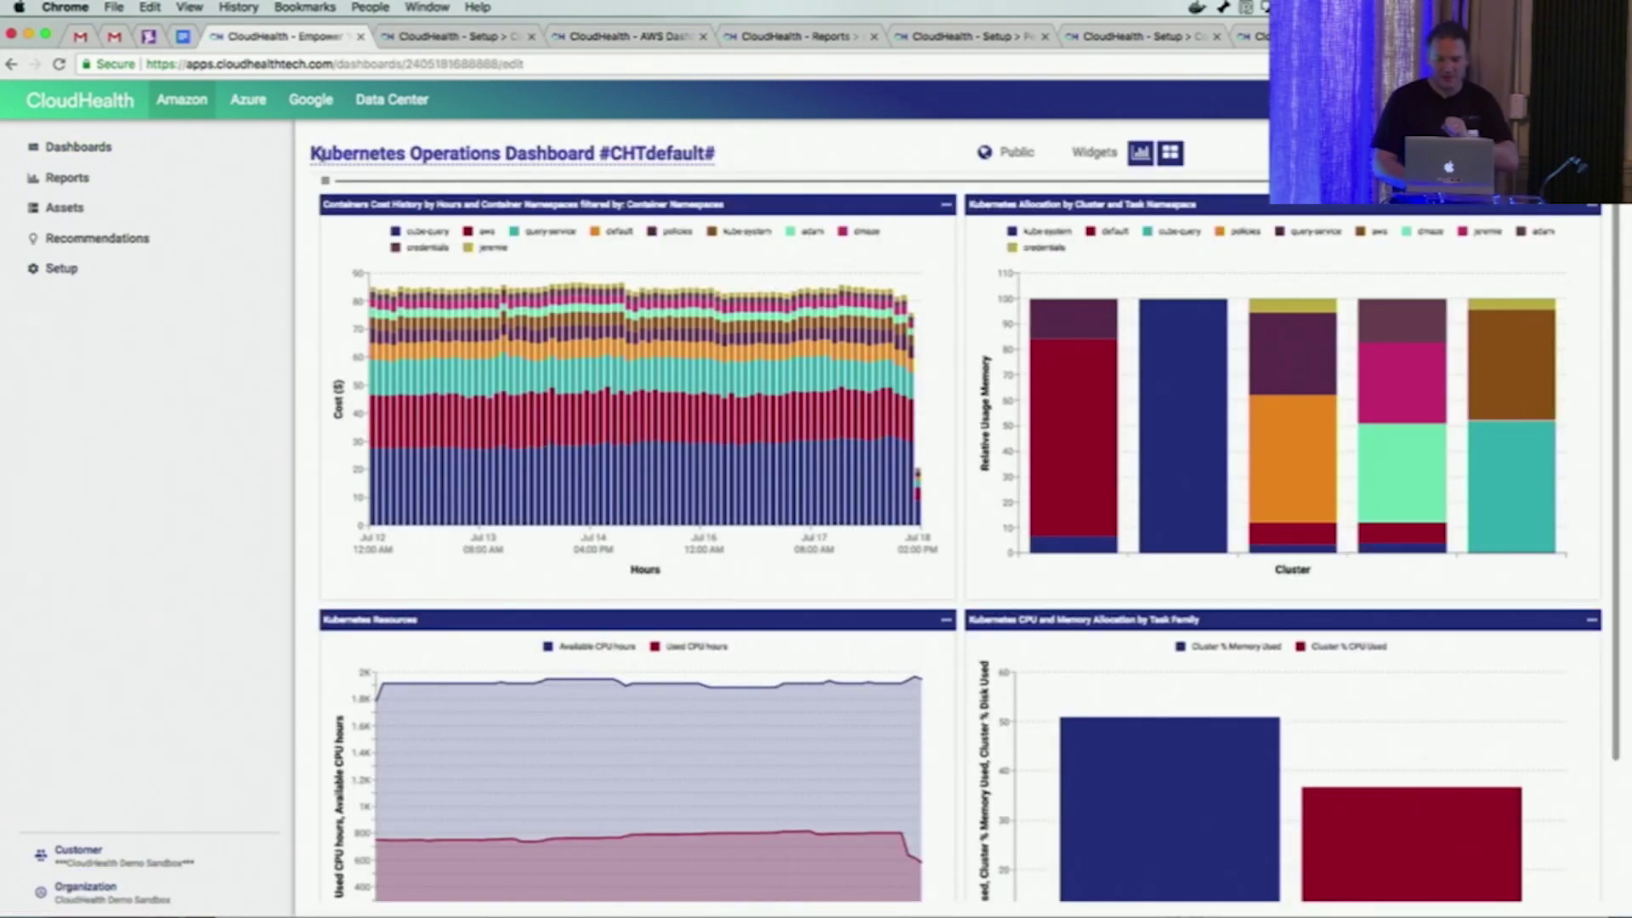
{"action": "scroll", "coordinate": [671, 465], "scroll_direction": "down", "scroll_amount": 2}
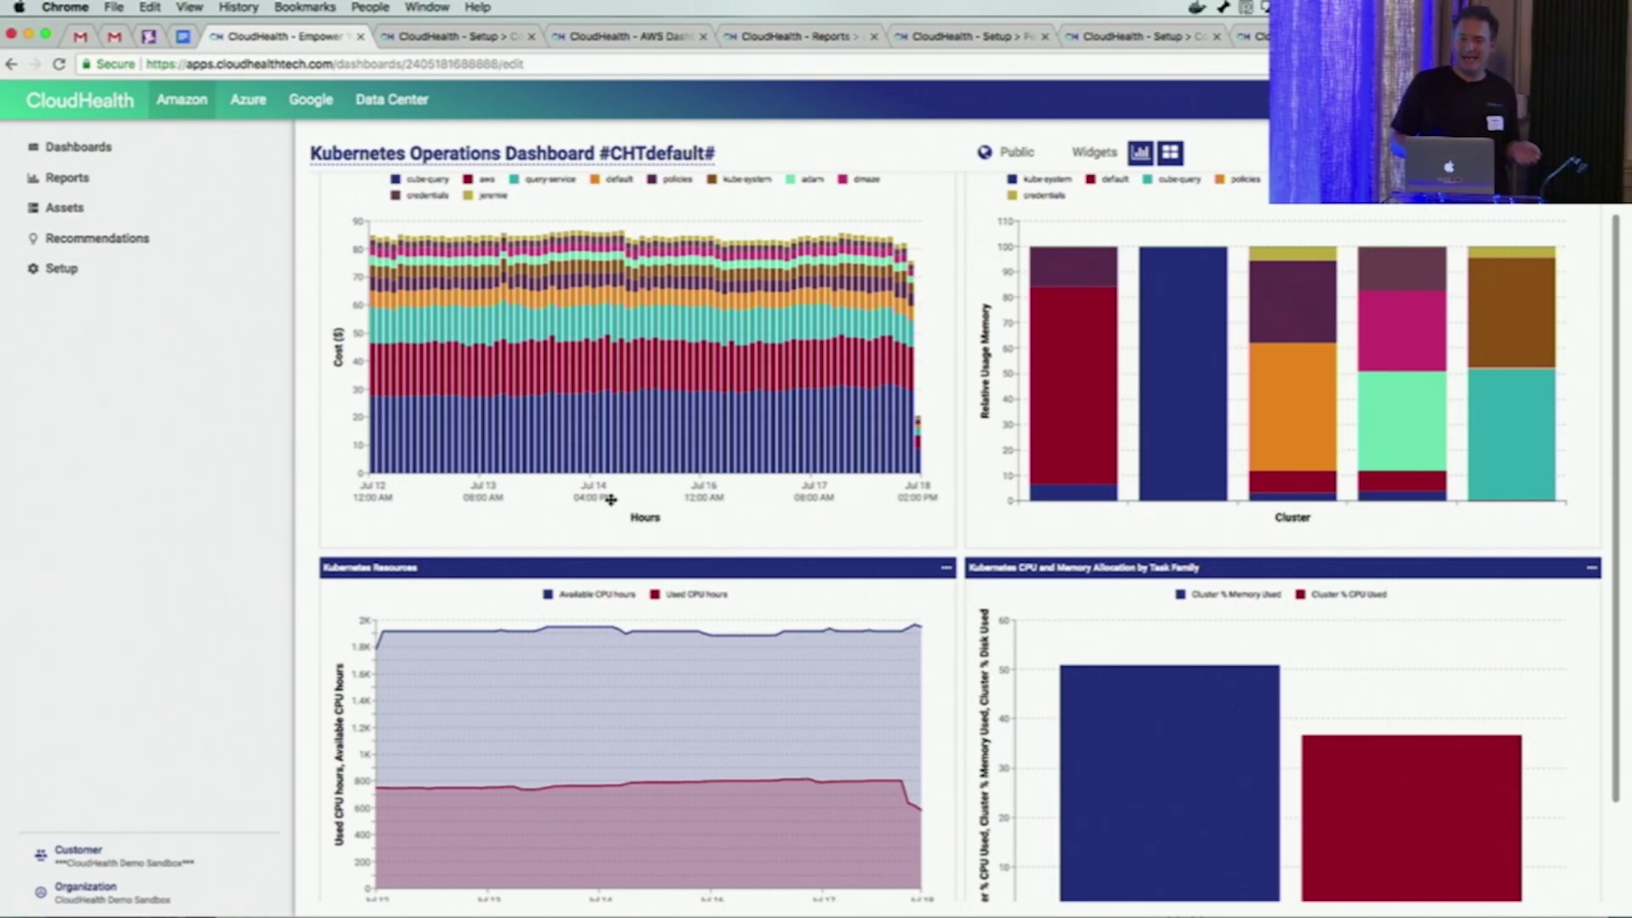
{"action": "left_click", "coordinate": [59, 270]}
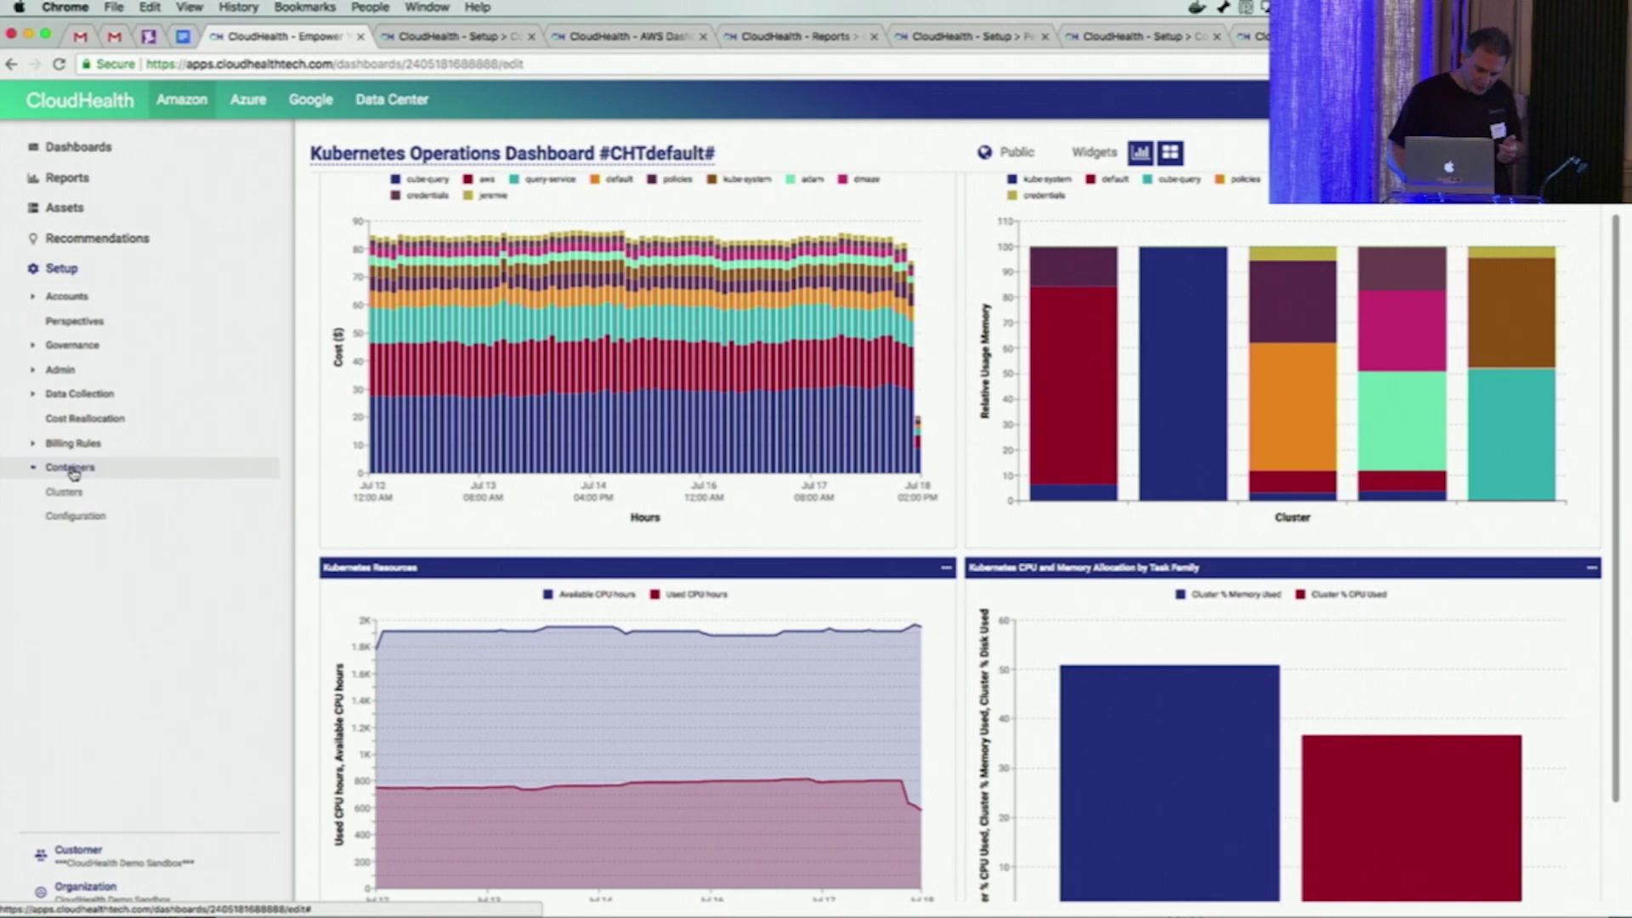
- Add a new container cluster named demoeks1 with EKS as its platform
{"action": "left_click", "coordinate": [67, 492]}
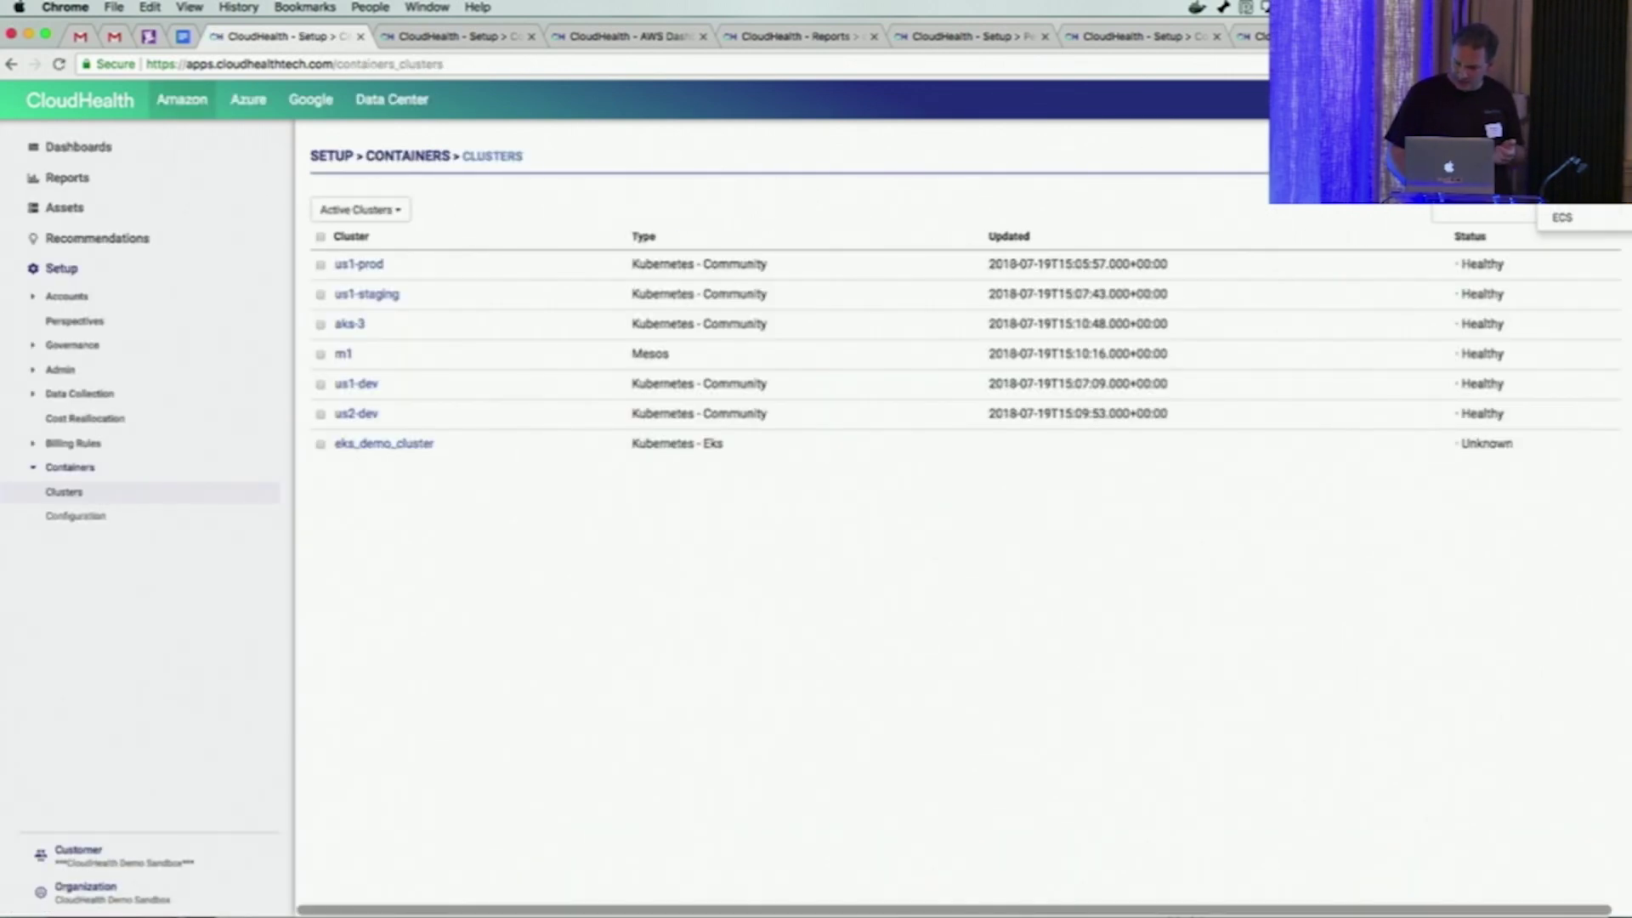
{"action": "left_click", "coordinate": [1567, 189]}
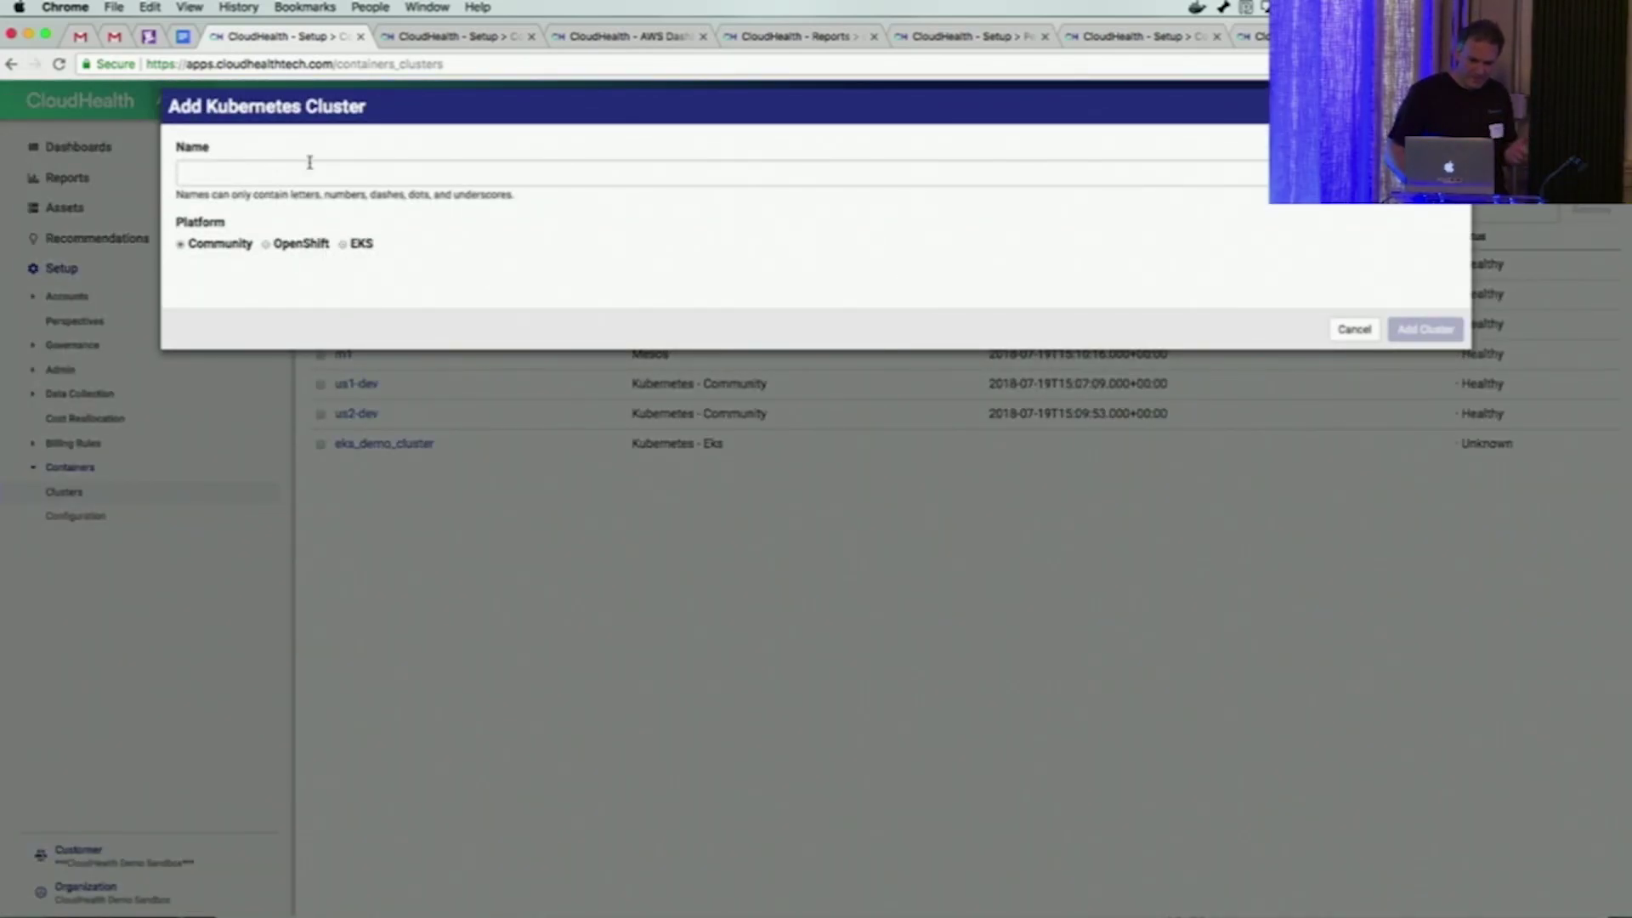
{"action": "left_click", "coordinate": [313, 173]}
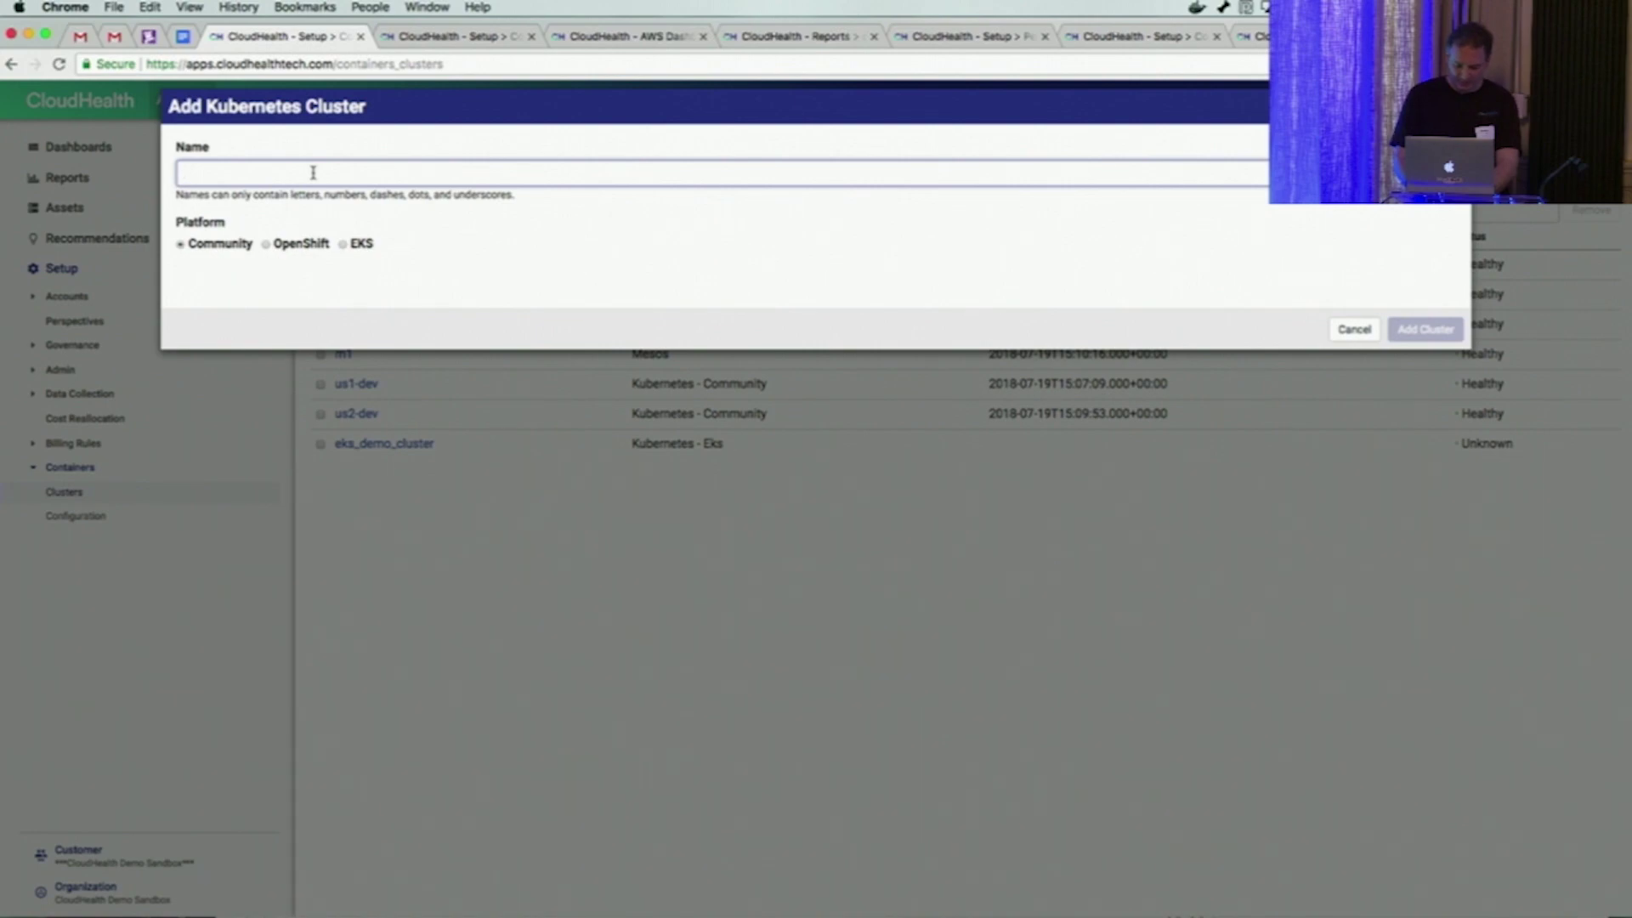
{"action": "type", "text": "de"}
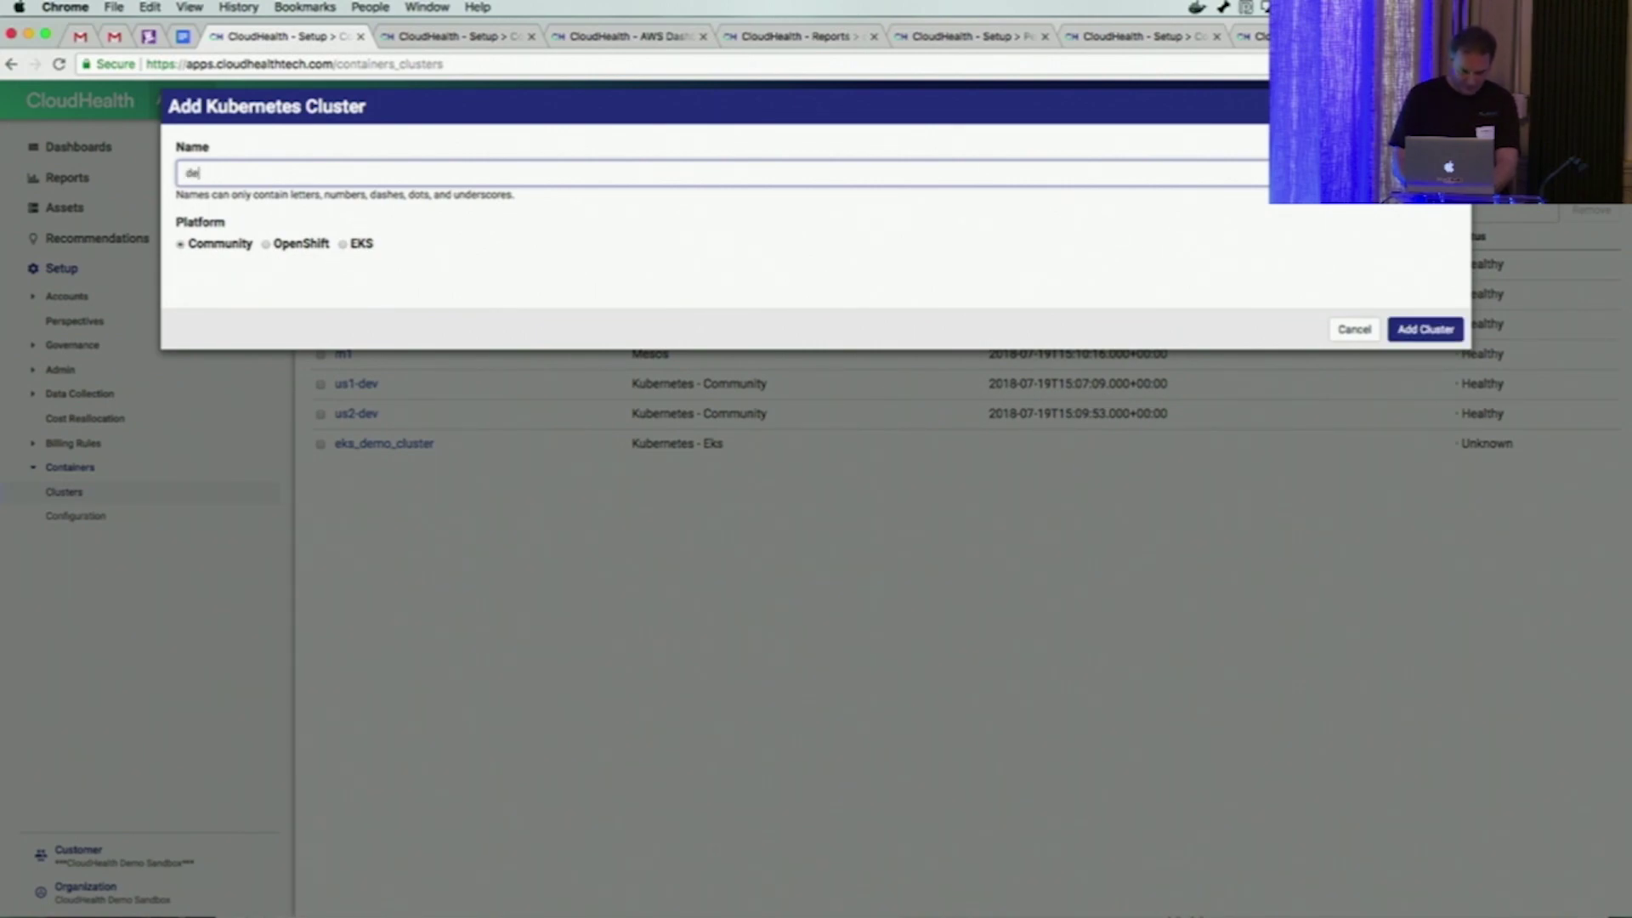
{"action": "type", "text": "mo eks 1"}
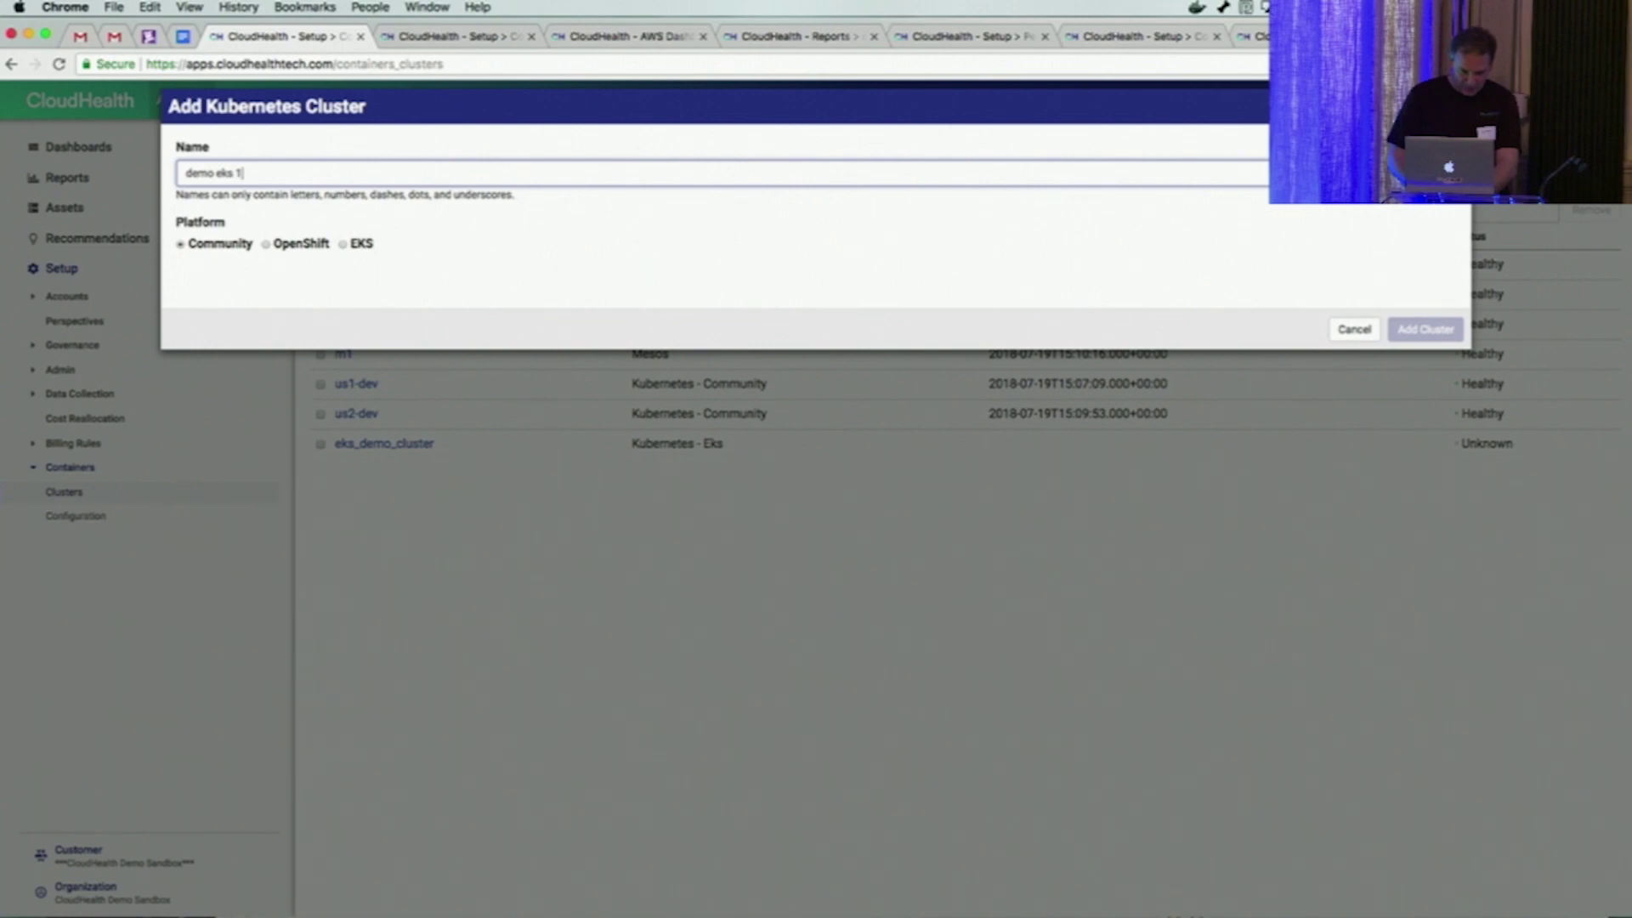
{"action": "left_click", "coordinate": [344, 245]}
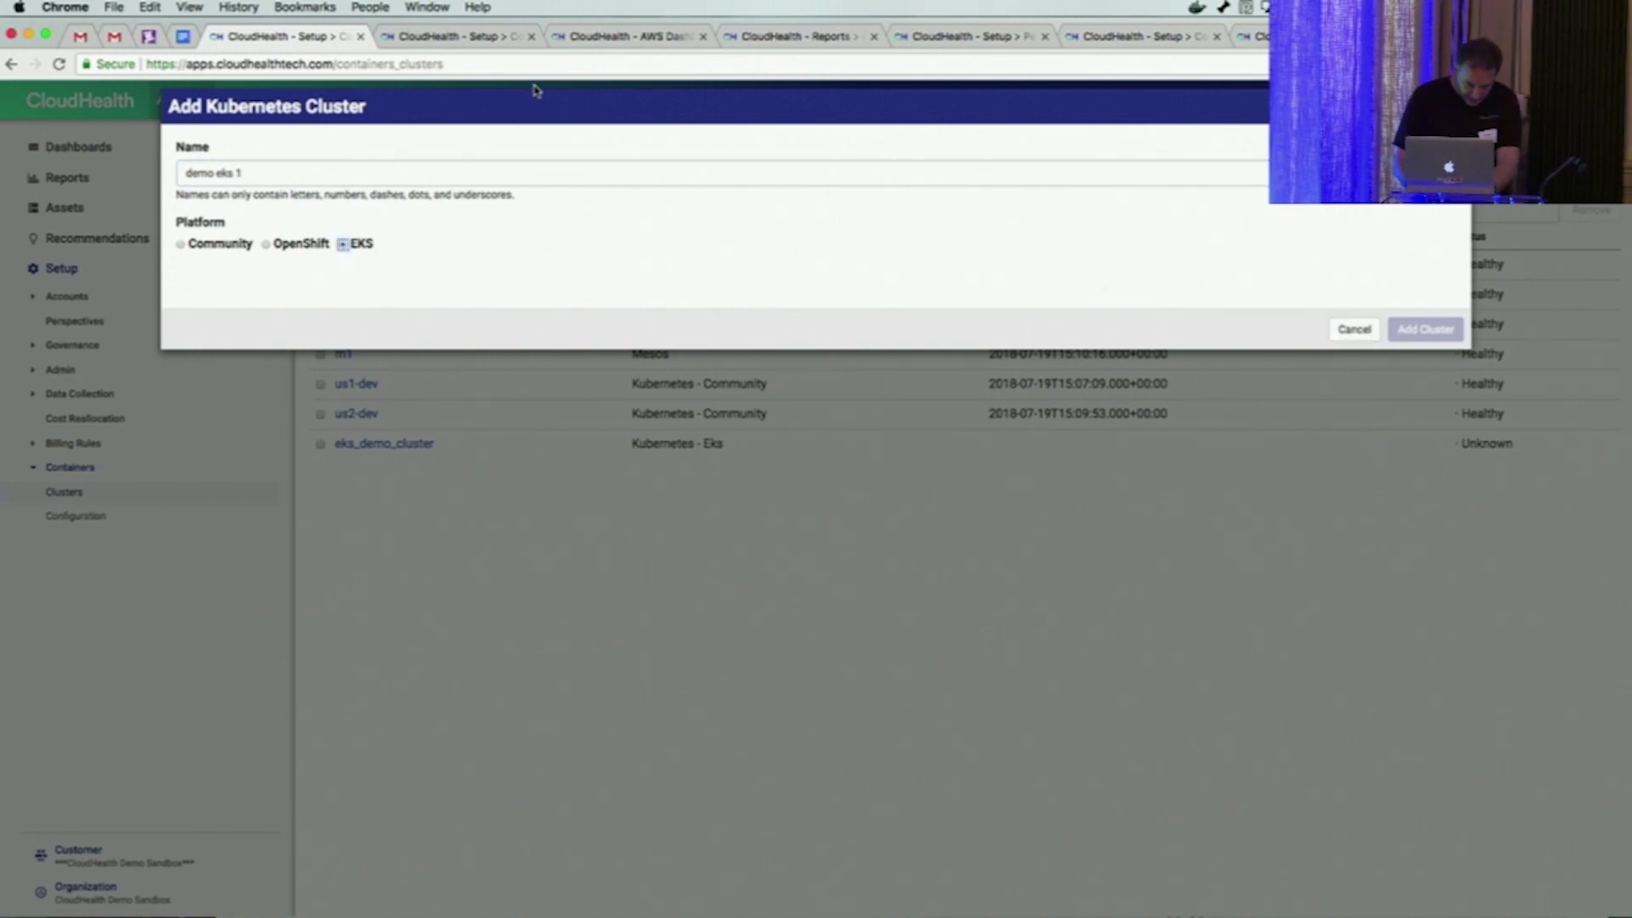
- Correct the end of the cluster name and create the EKS cluster
{"action": "left_click", "coordinate": [400, 172]}
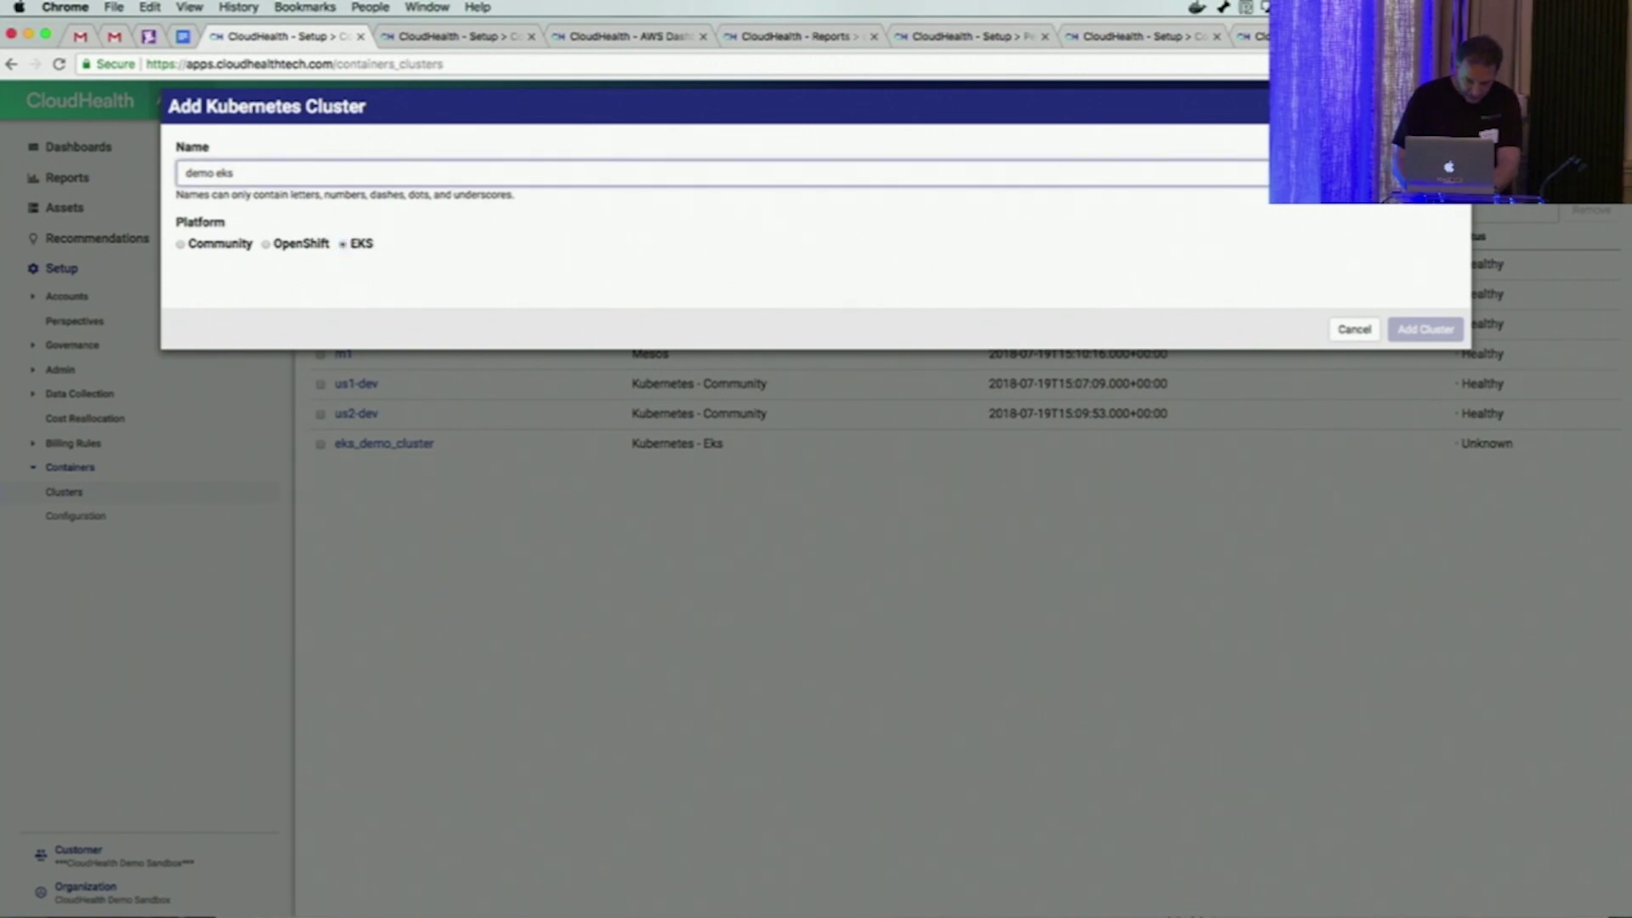
{"action": "key", "text": "BackSpace"}
{"action": "key", "text": "BackSpace"}
{"action": "key", "text": "BackSpace"}
{"action": "key", "text": "BackSpace"}
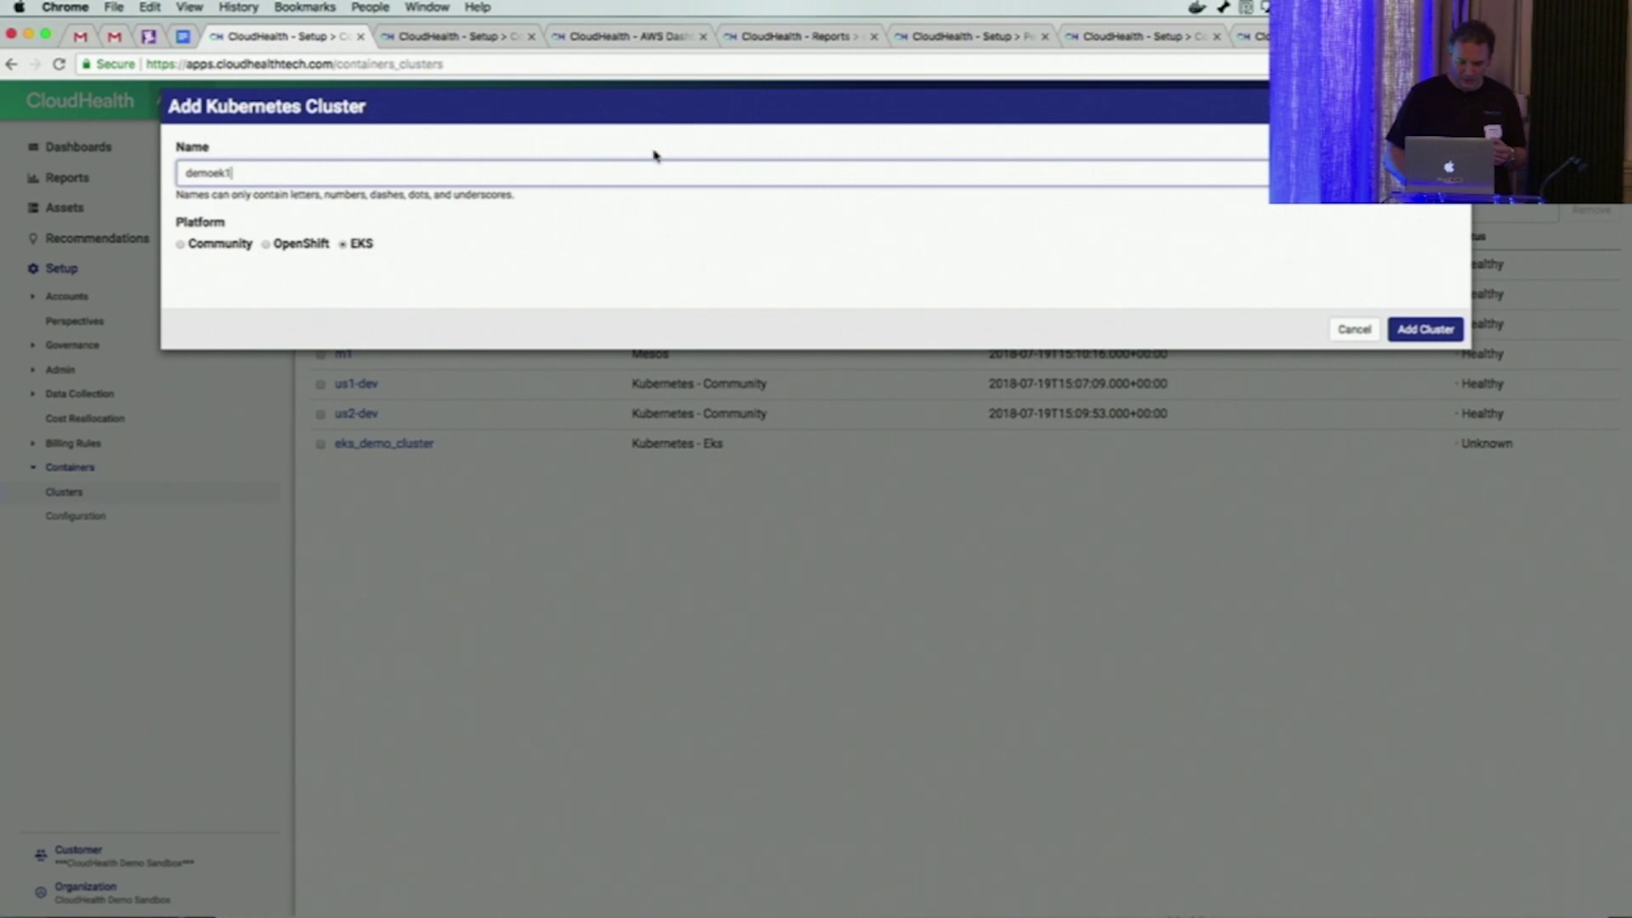
{"action": "left_click", "coordinate": [1425, 328]}
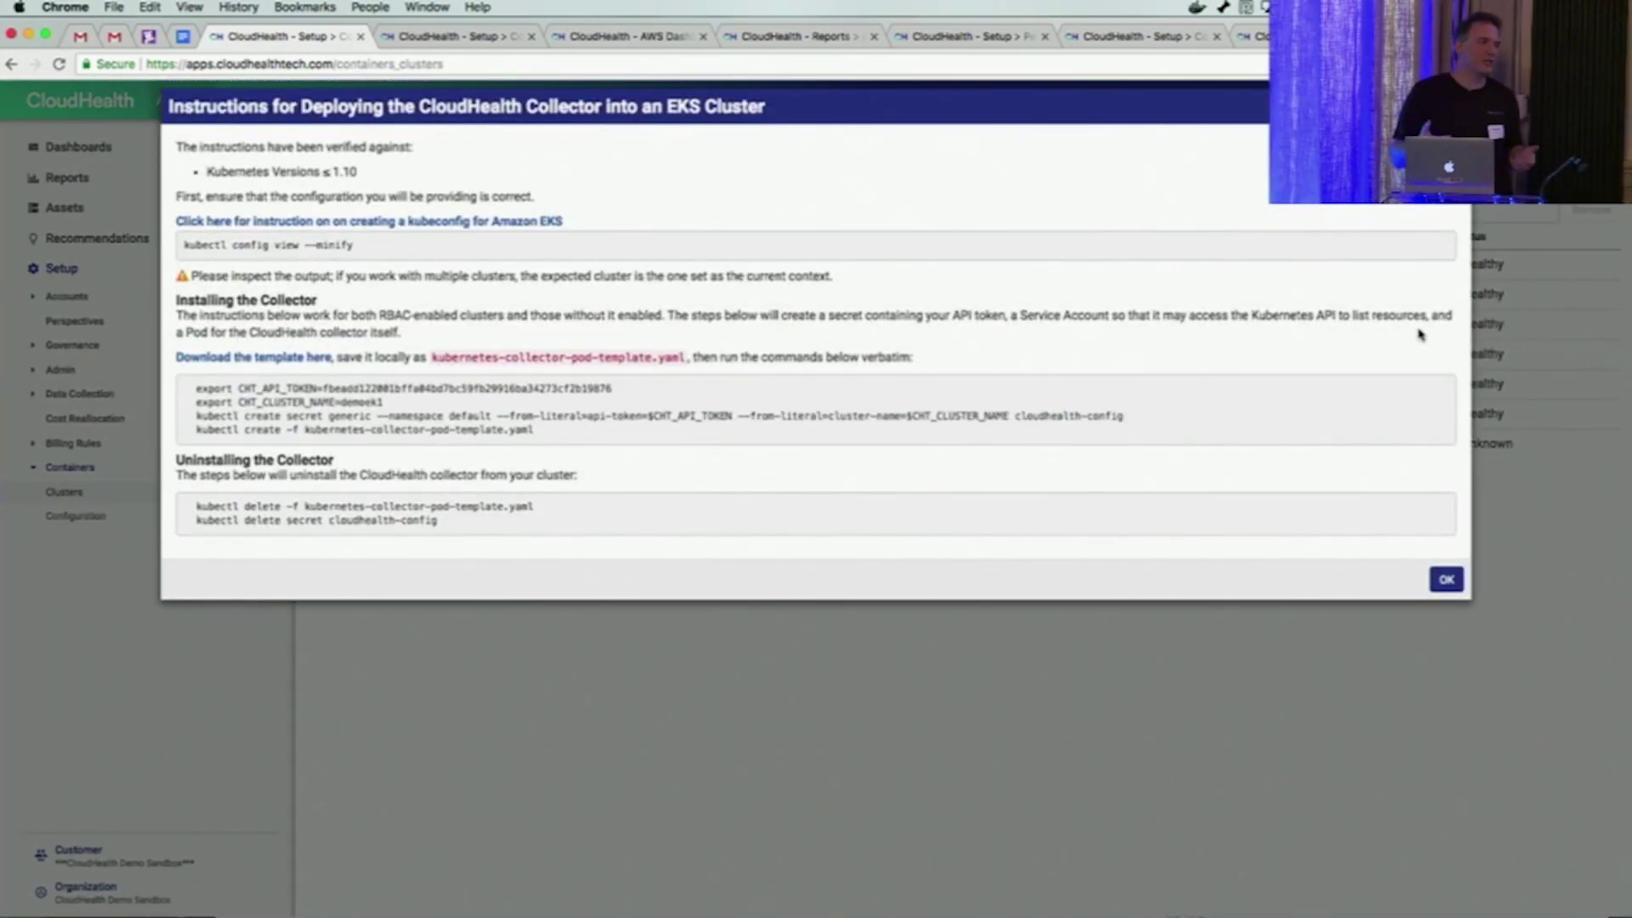